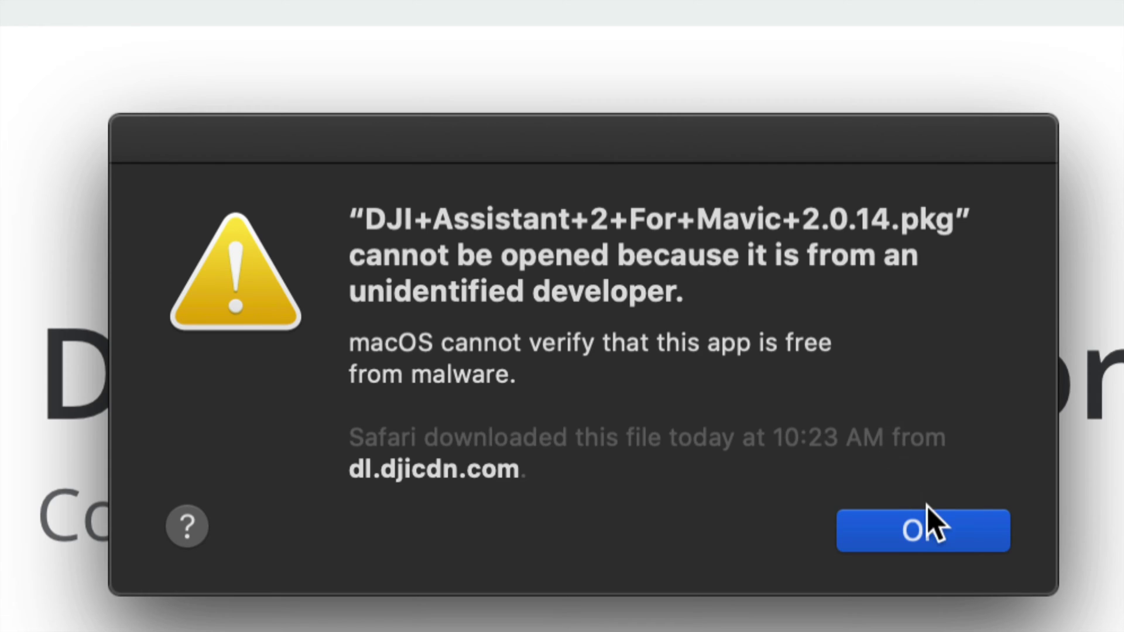
Dismiss the developer warning and show DJI+Assistant+2+For+Mavic+2.0.14.pkg from Safari's downloads in Finder
{"action": "left_click", "coordinate": [936, 529]}
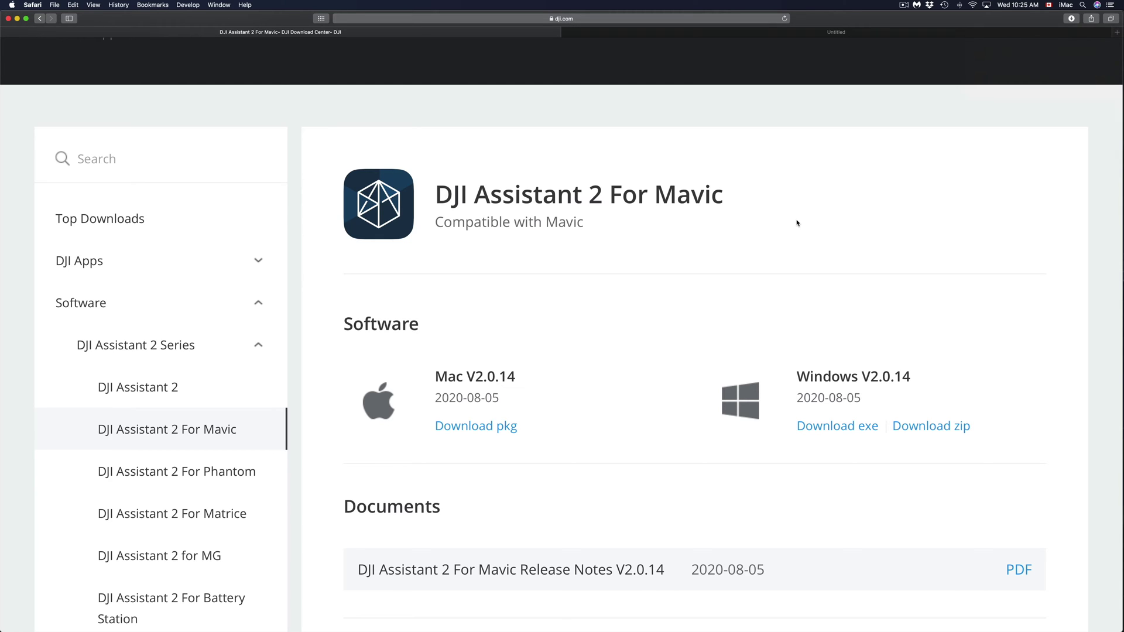
{"action": "left_click", "coordinate": [1071, 20]}
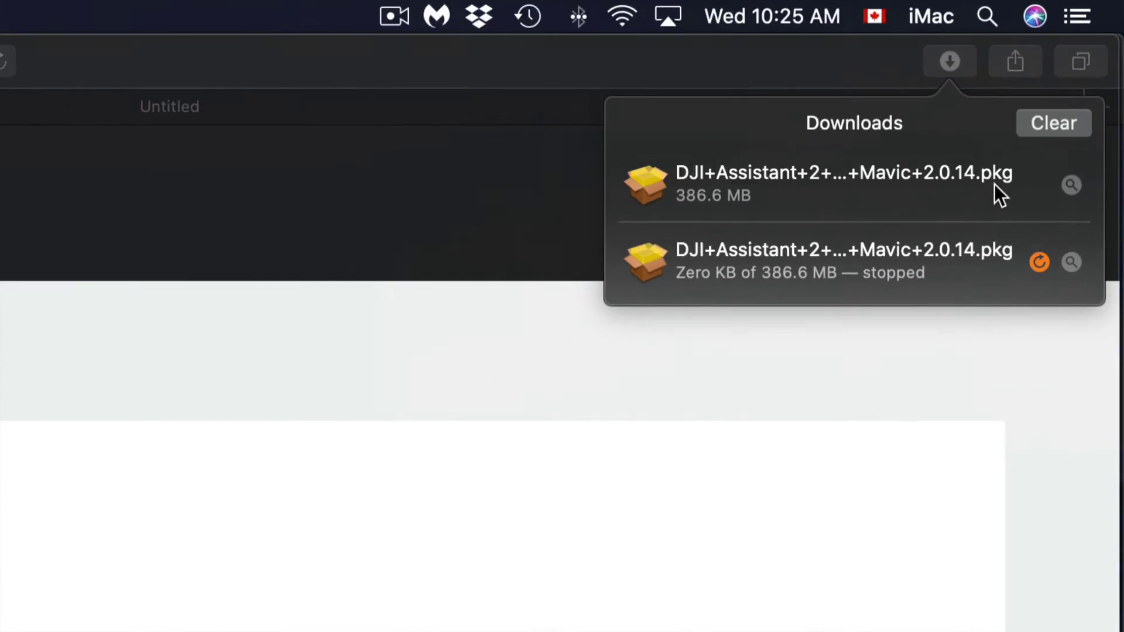
{"action": "left_click", "coordinate": [1071, 185]}
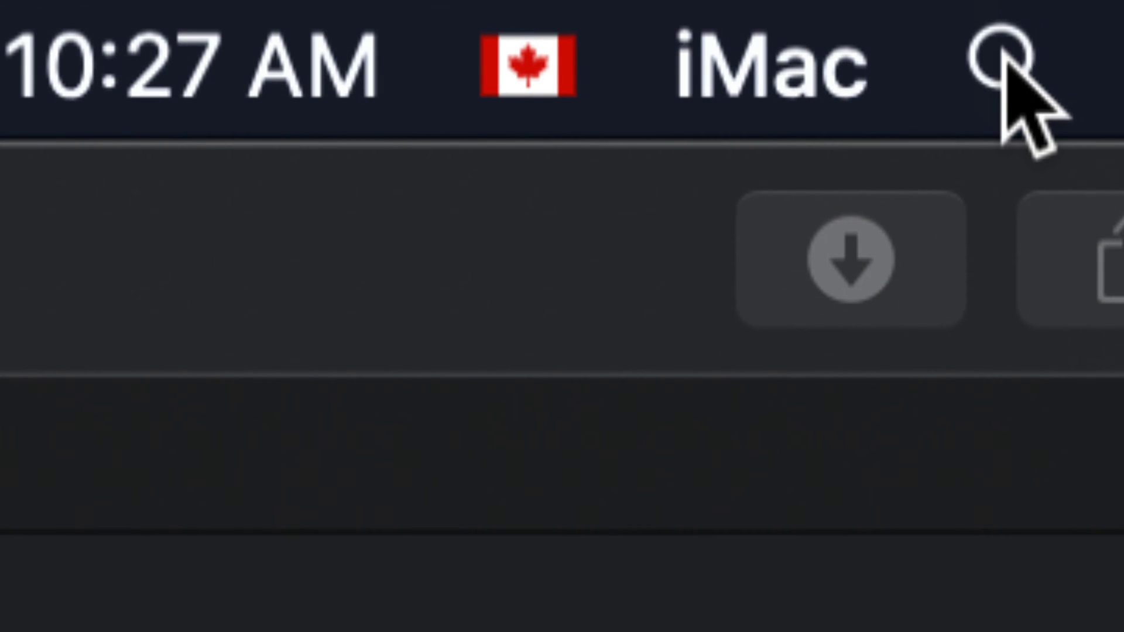
In System Preferences' Security & Privacy, choose Open Anyway for the blocked DJI installer package
{"action": "left_click", "coordinate": [1001, 58]}
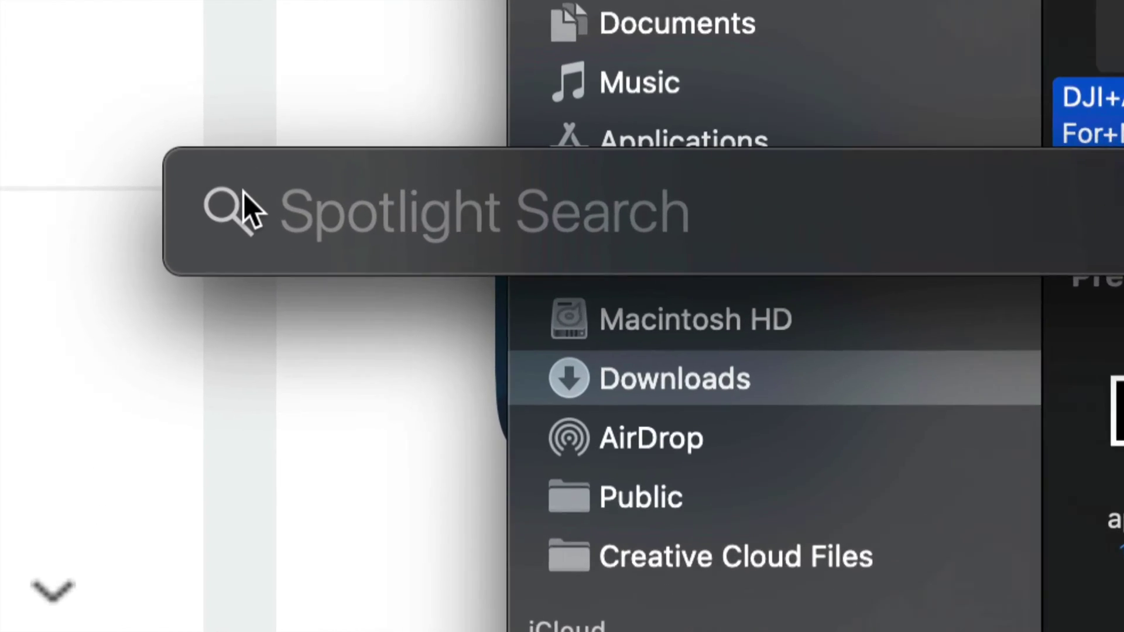
{"action": "type", "text": "system"}
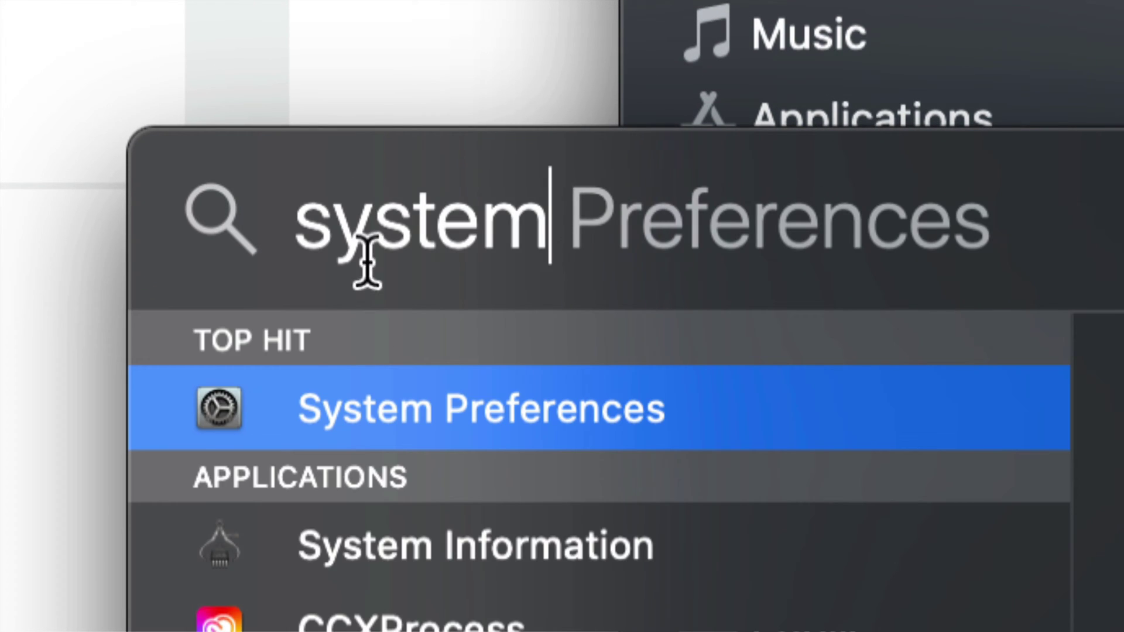
{"action": "left_click", "coordinate": [342, 414]}
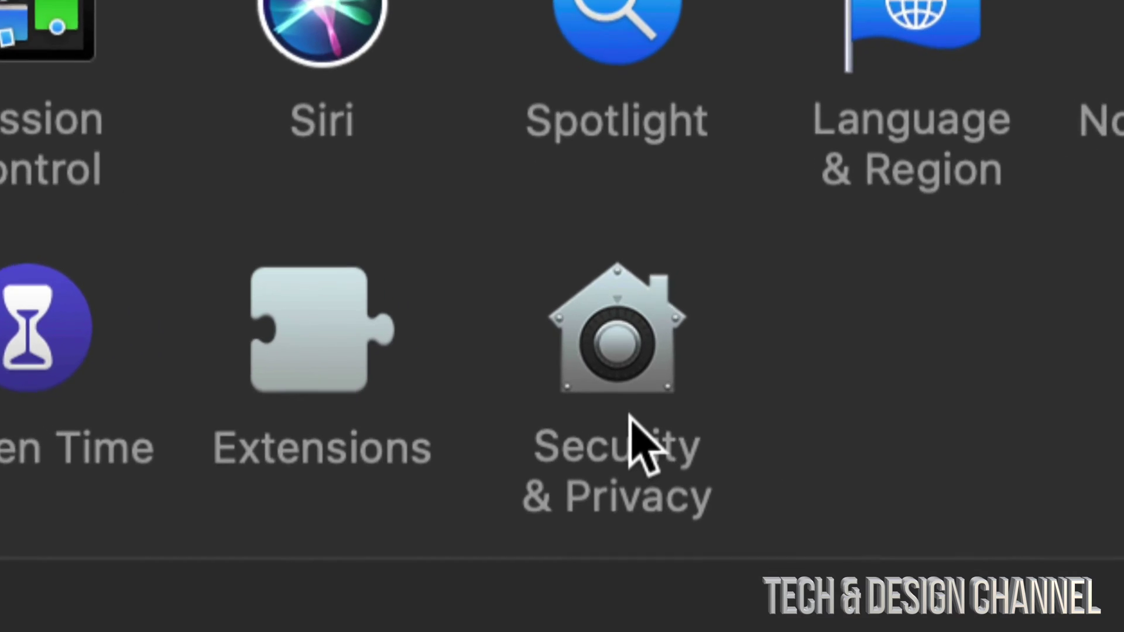
{"action": "left_click", "coordinate": [633, 318]}
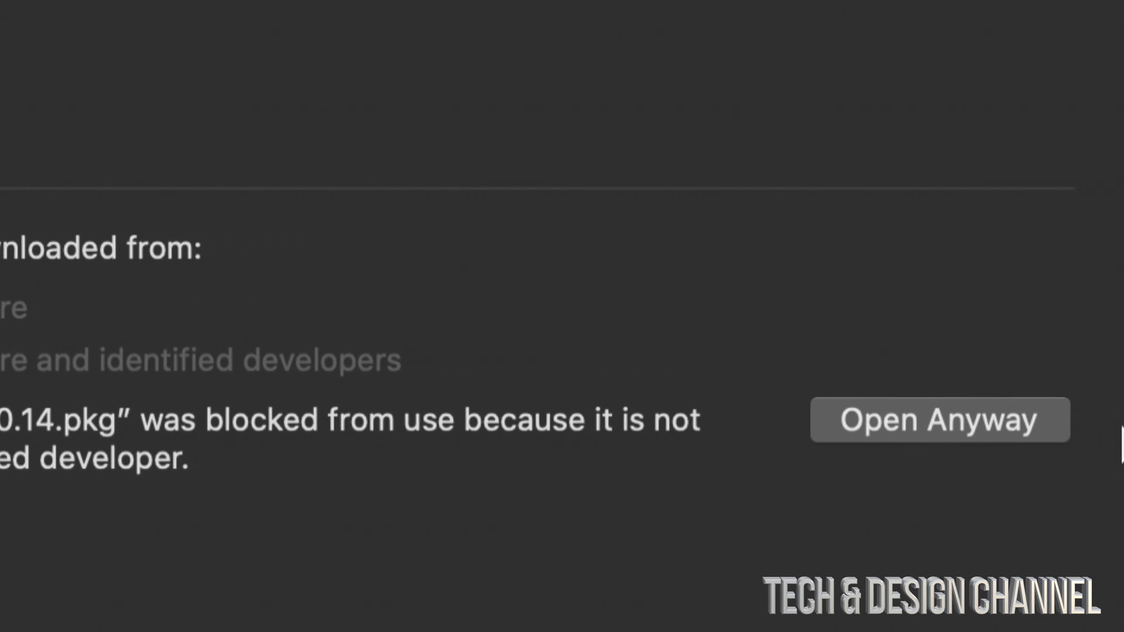
{"action": "left_click", "coordinate": [952, 411]}
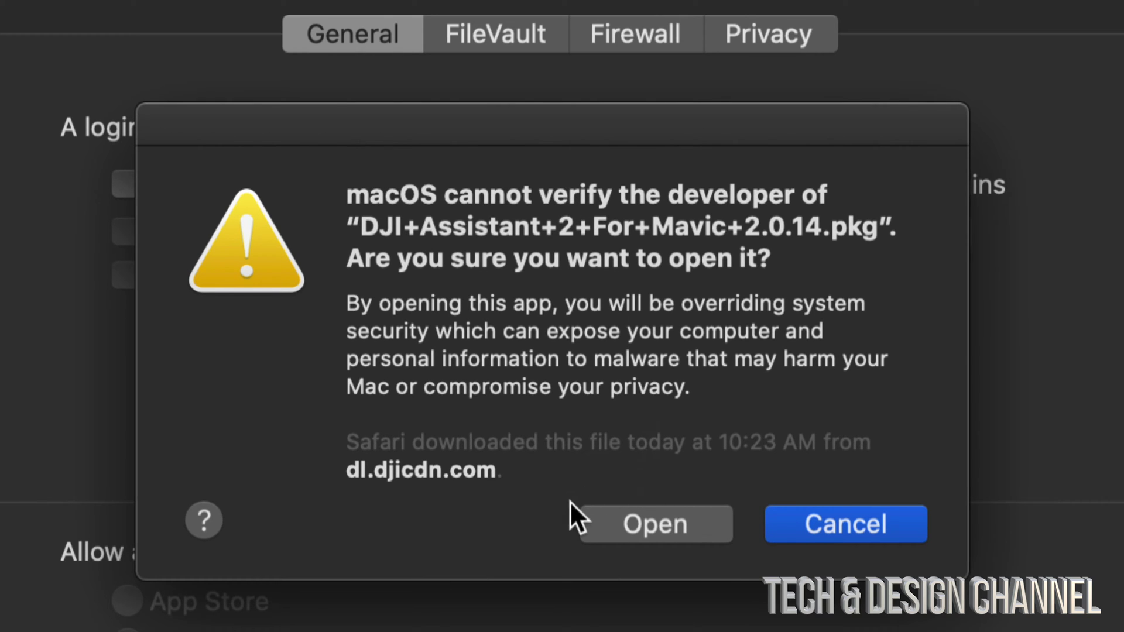
Open the DJI package, accept the license, and install on Macintosh HD using the admin password
{"action": "left_click", "coordinate": [641, 514]}
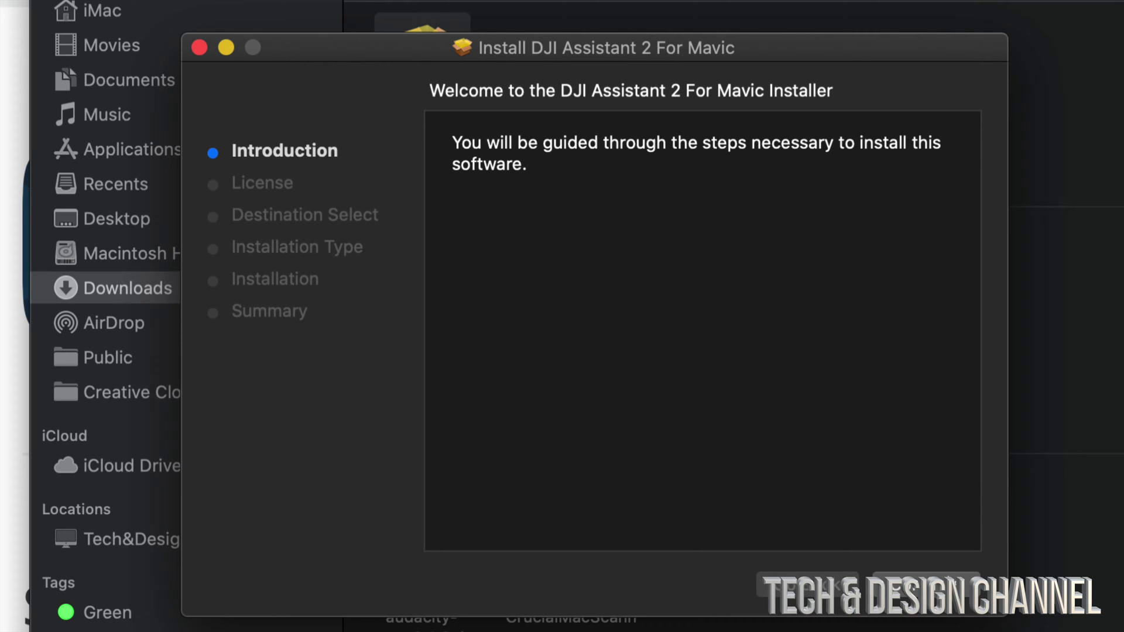
{"action": "key", "text": "Return"}
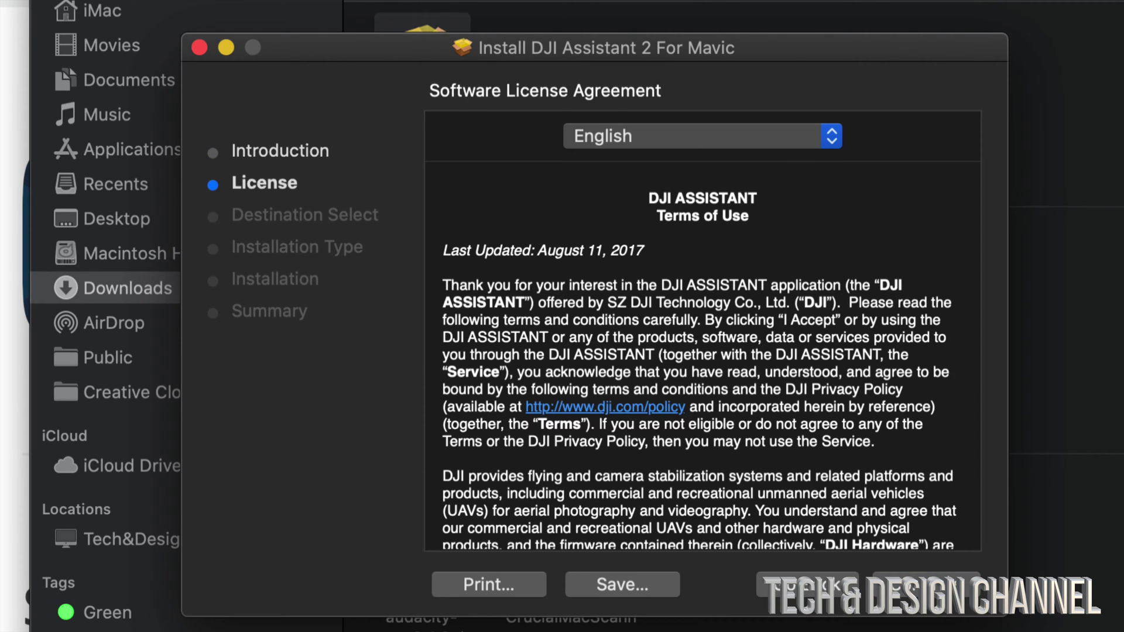
{"action": "key", "text": "Return"}
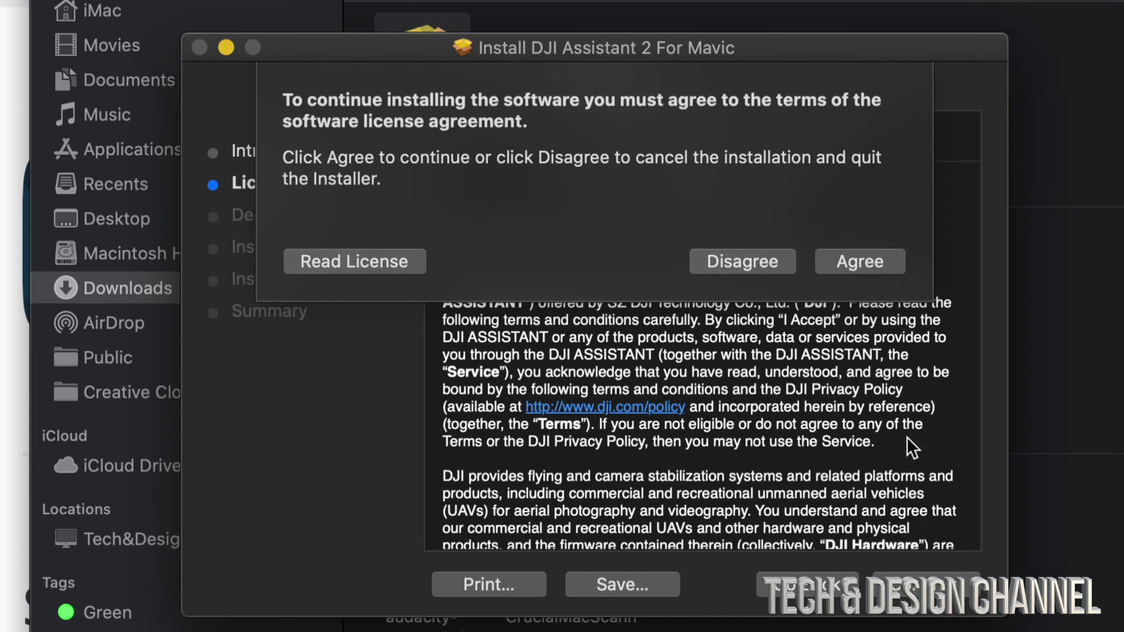
{"action": "left_click", "coordinate": [858, 260]}
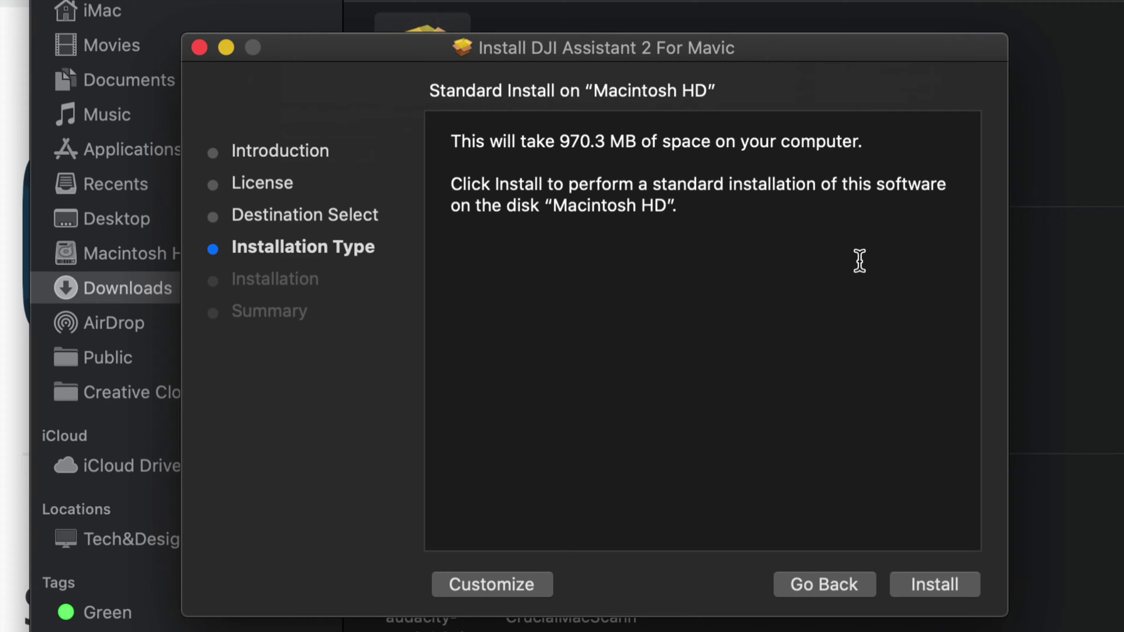
{"action": "left_click", "coordinate": [950, 580]}
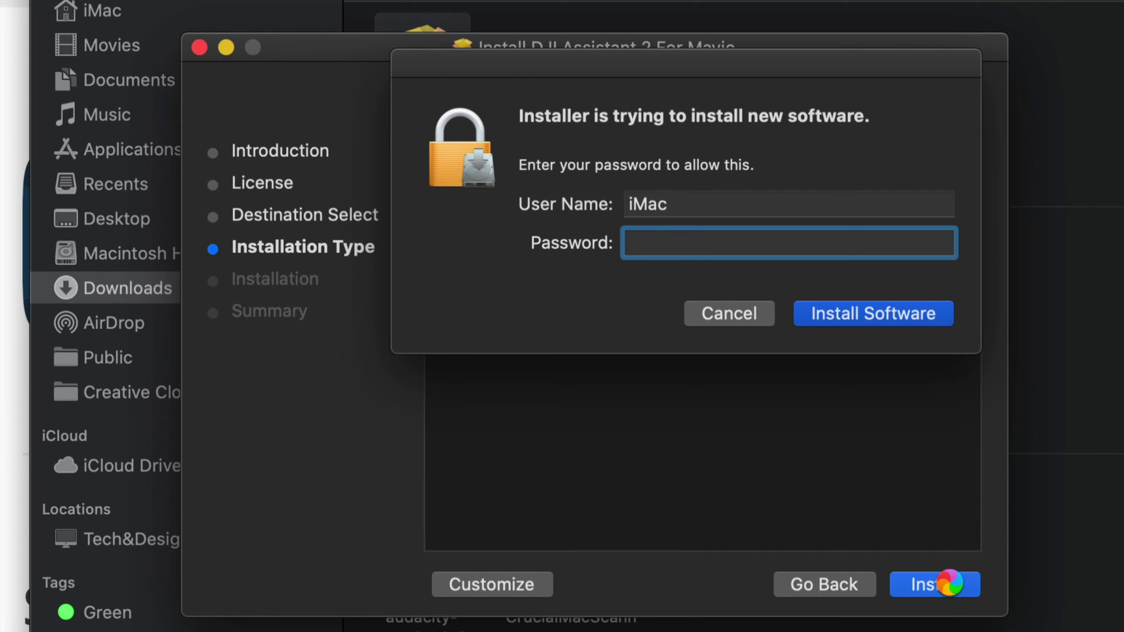
{"action": "left_click", "coordinate": [858, 313]}
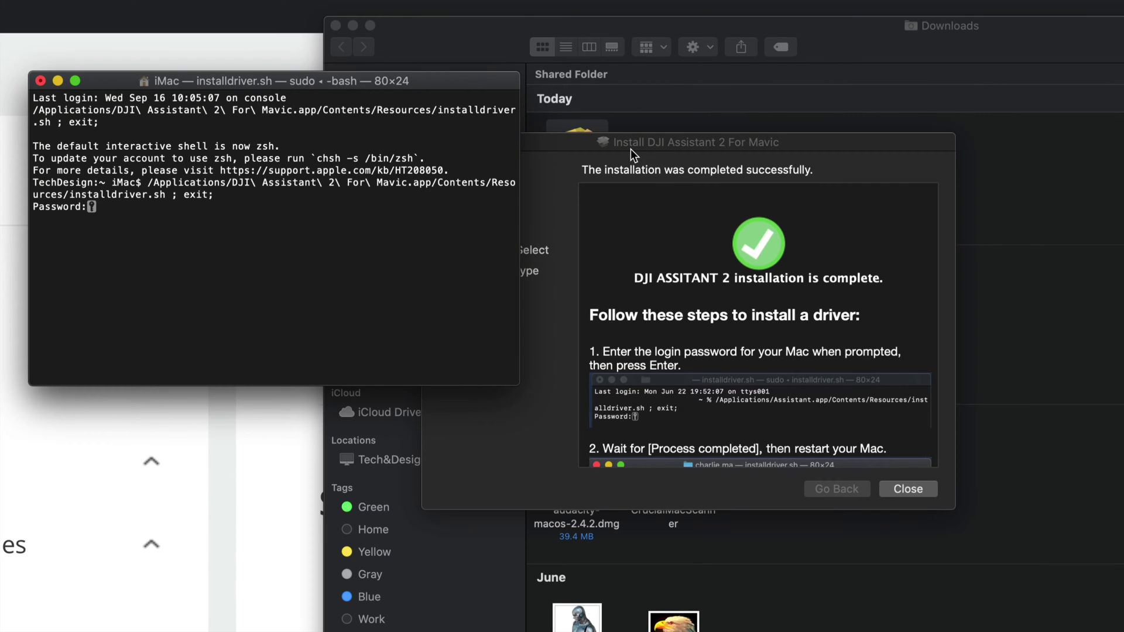
Arrange the Terminal and installer windows and submit the login password to installdriver.sh
{"action": "left_click_drag", "start_coordinate": [616, 141], "coordinate": [717, 64]}
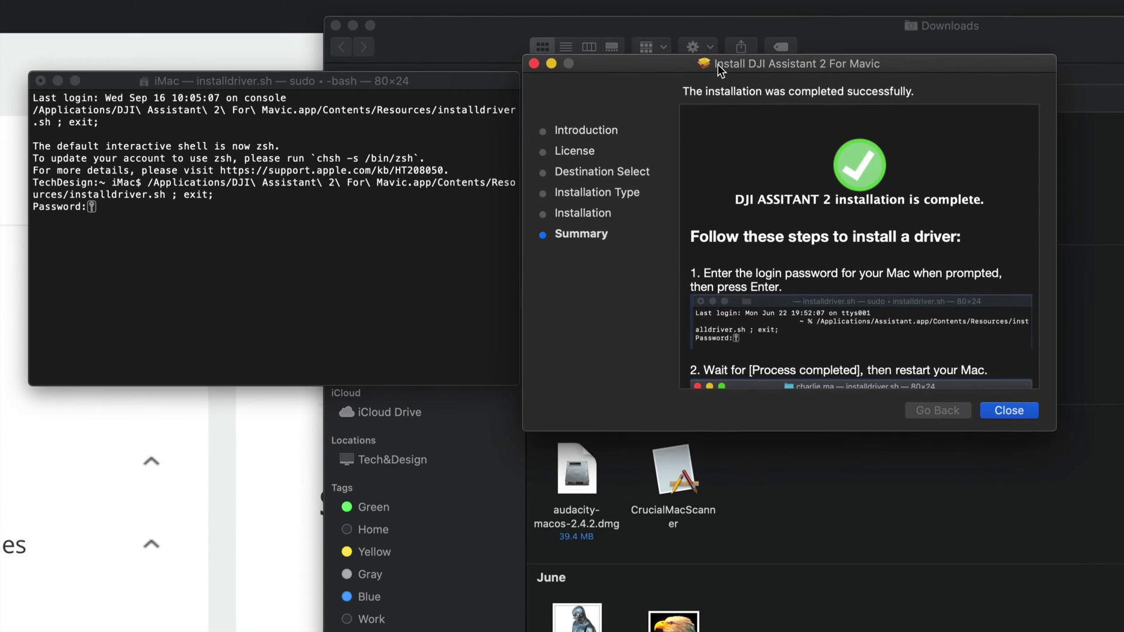
{"action": "left_click_drag", "start_coordinate": [353, 81], "coordinate": [878, 229]}
{"action": "left_click_drag", "start_coordinate": [770, 62], "coordinate": [288, 72]}
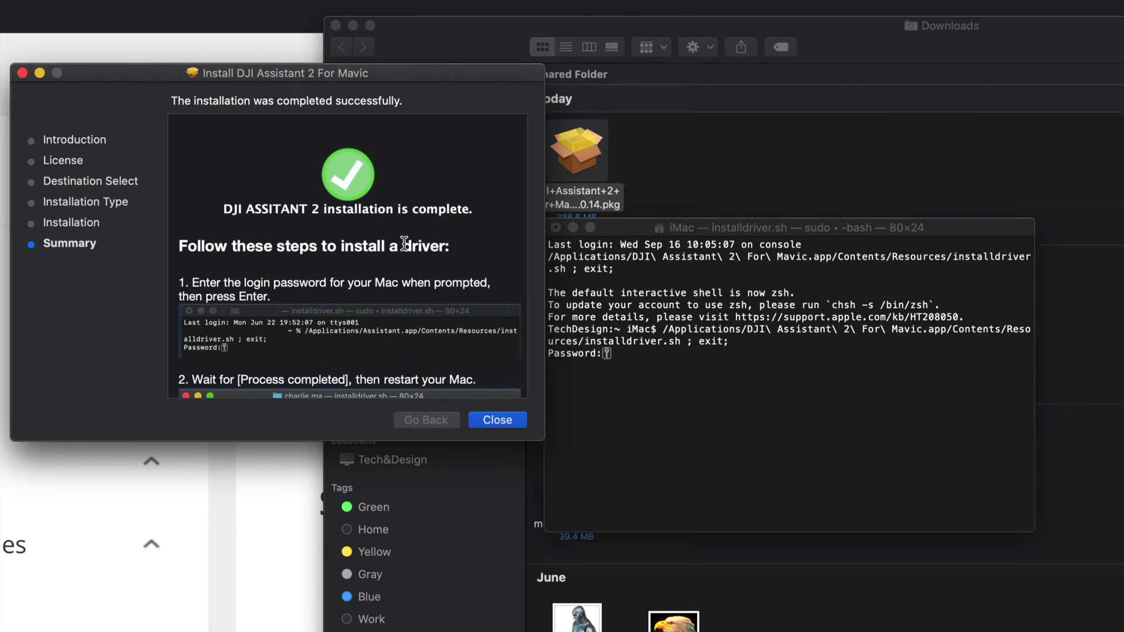
{"action": "scroll", "coordinate": [406, 268], "scroll_direction": "down", "scroll_amount": 5}
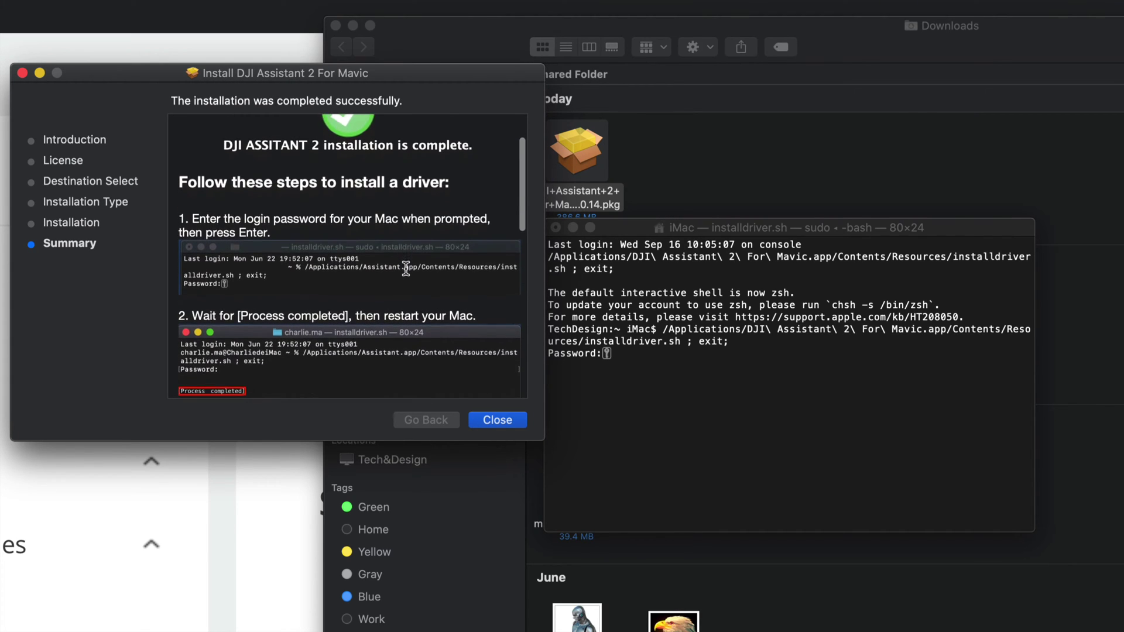
{"action": "scroll", "coordinate": [406, 268], "scroll_direction": "down", "scroll_amount": 5}
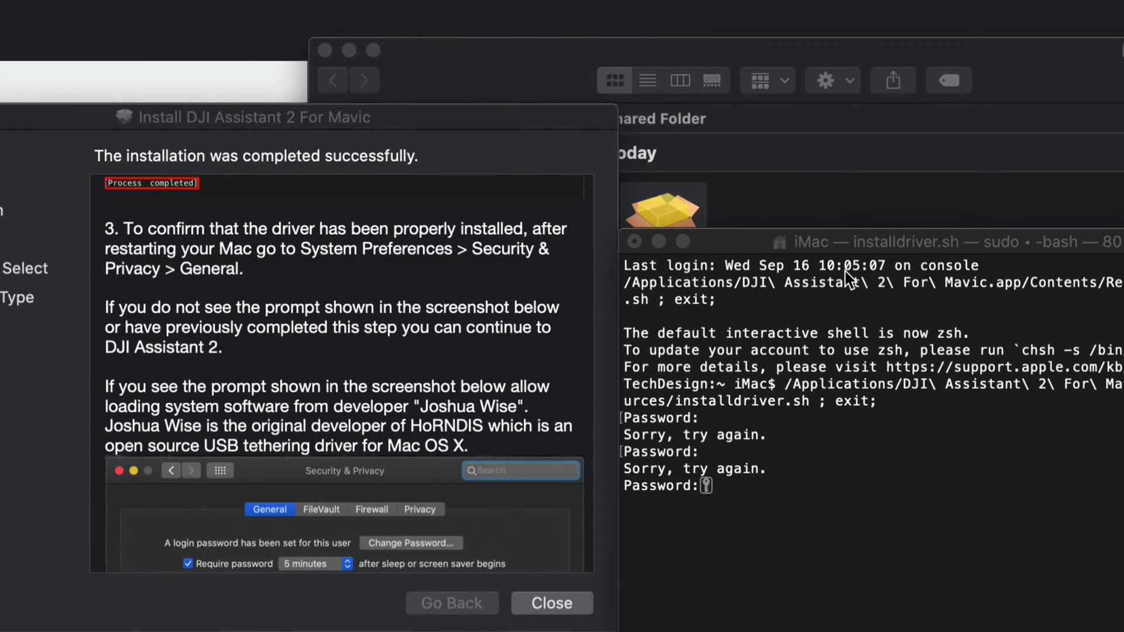
{"action": "left_click_drag", "start_coordinate": [829, 249], "coordinate": [780, 157]}
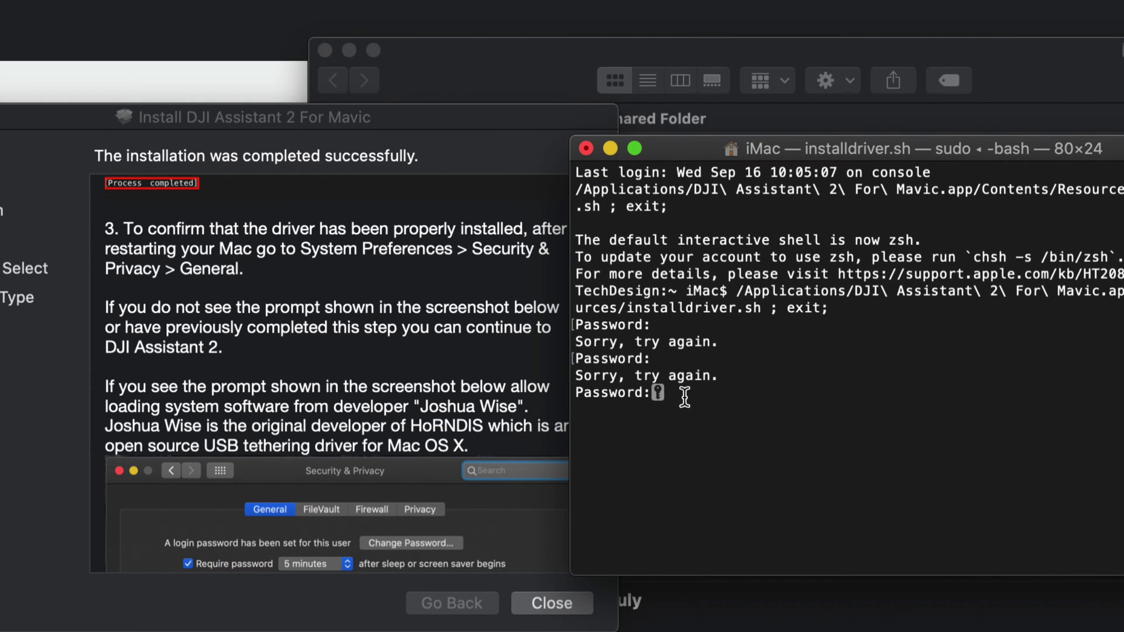
{"action": "key", "text": "Return"}
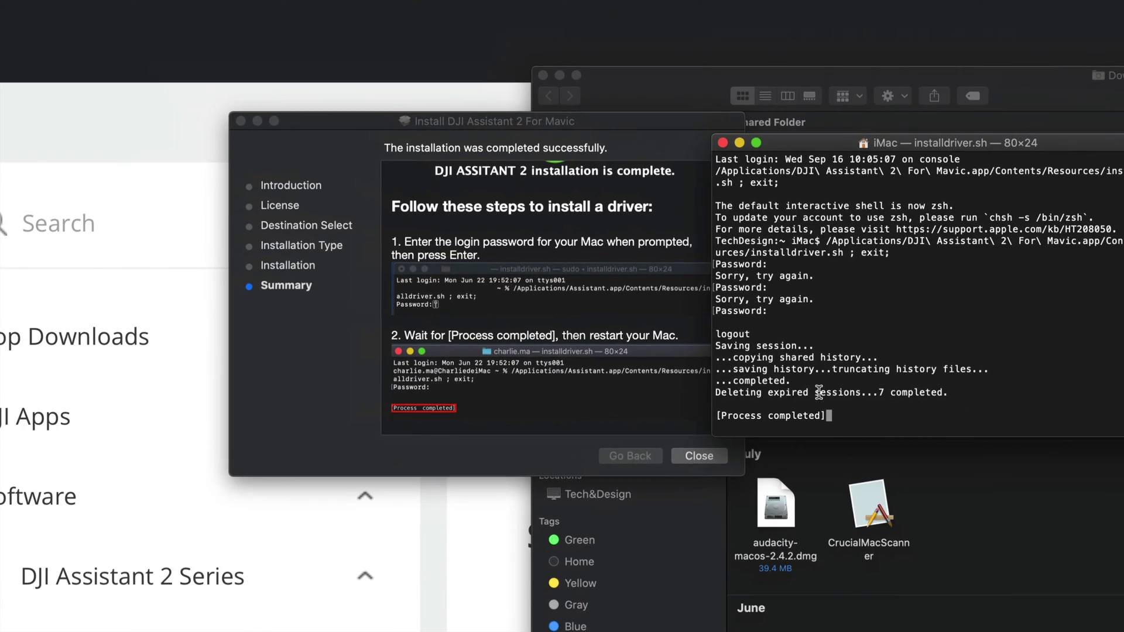
{"action": "left_click_drag", "start_coordinate": [578, 125], "coordinate": [495, 119]}
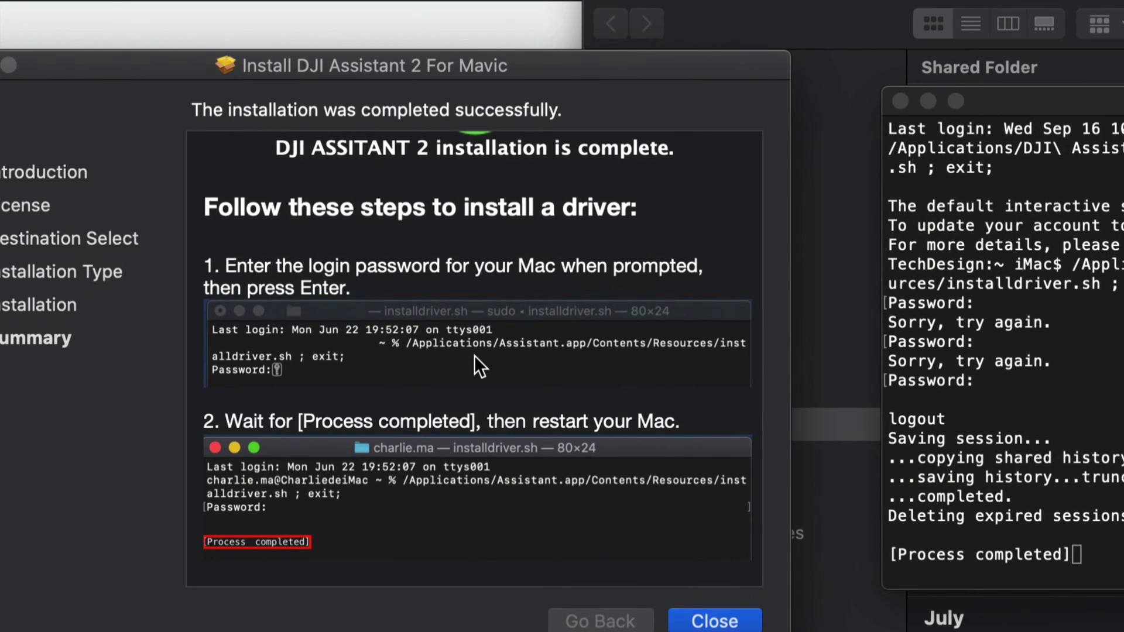
Read the installer's summary, highlighting the 'then restart your Mac' instruction
{"action": "scroll", "coordinate": [470, 297], "scroll_direction": "down", "scroll_amount": 2}
{"action": "scroll", "coordinate": [474, 356], "scroll_direction": "down", "scroll_amount": 5}
{"action": "scroll", "coordinate": [466, 326], "scroll_direction": "up", "scroll_amount": 4}
{"action": "scroll", "coordinate": [467, 326], "scroll_direction": "up", "scroll_amount": 3}
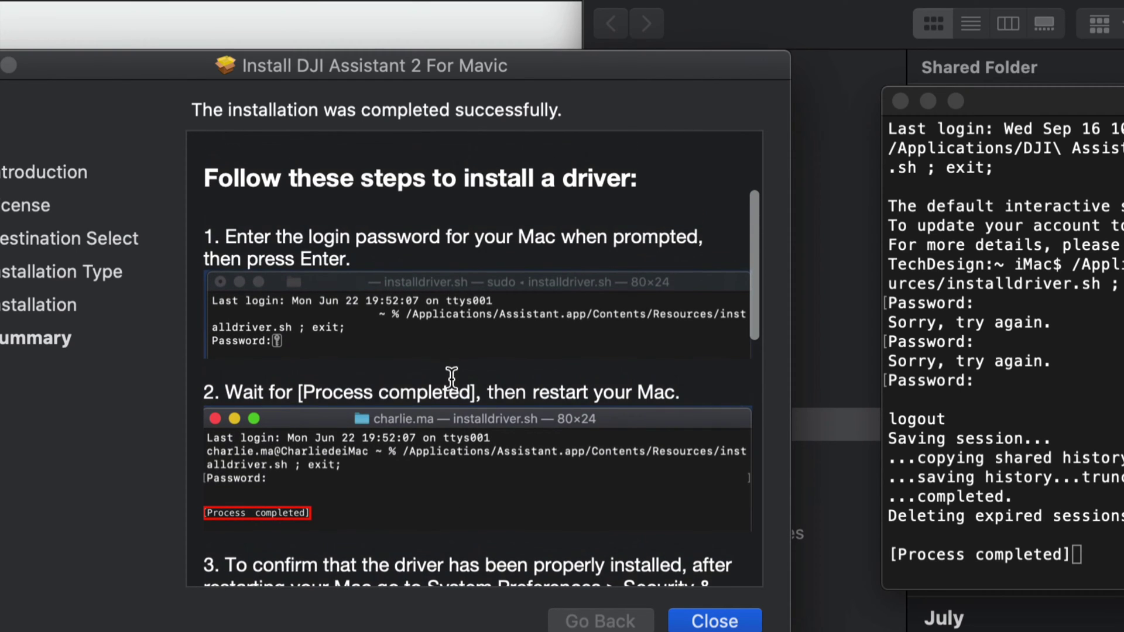
{"action": "left_click_drag", "start_coordinate": [487, 387], "coordinate": [690, 390]}
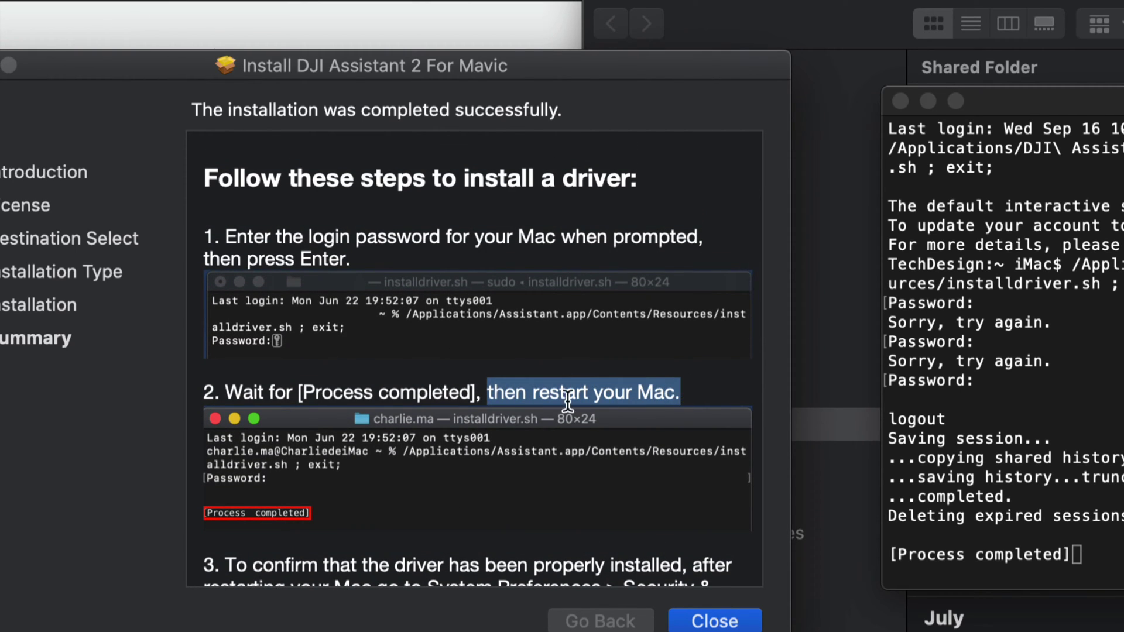
{"action": "scroll", "coordinate": [545, 404], "scroll_direction": "down", "scroll_amount": 5}
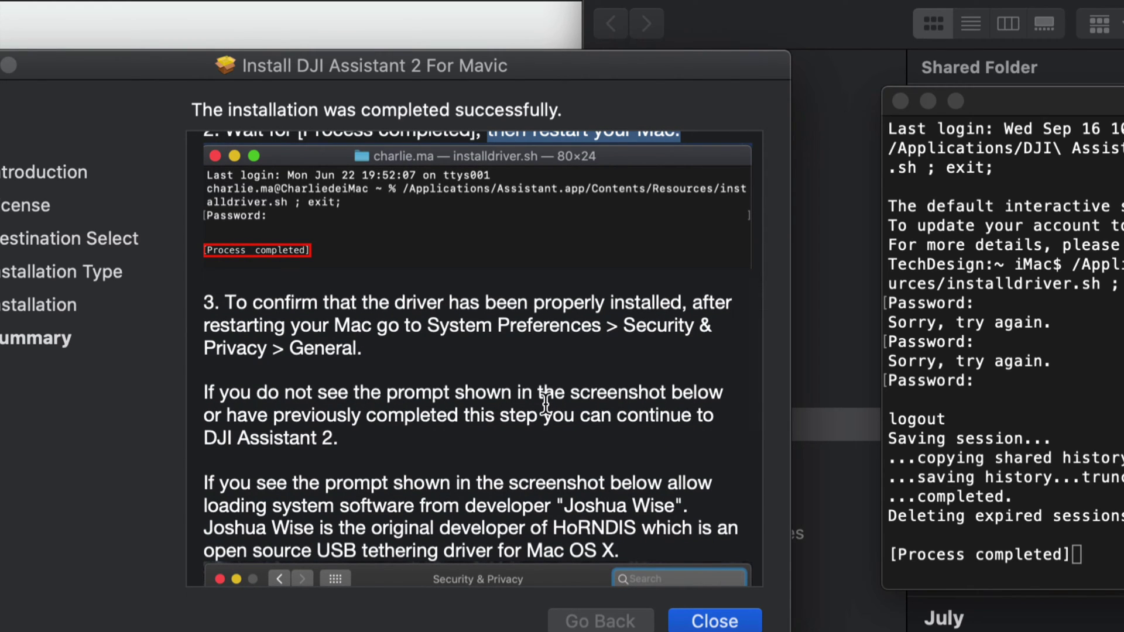
{"action": "scroll", "coordinate": [545, 404], "scroll_direction": "down", "scroll_amount": 5}
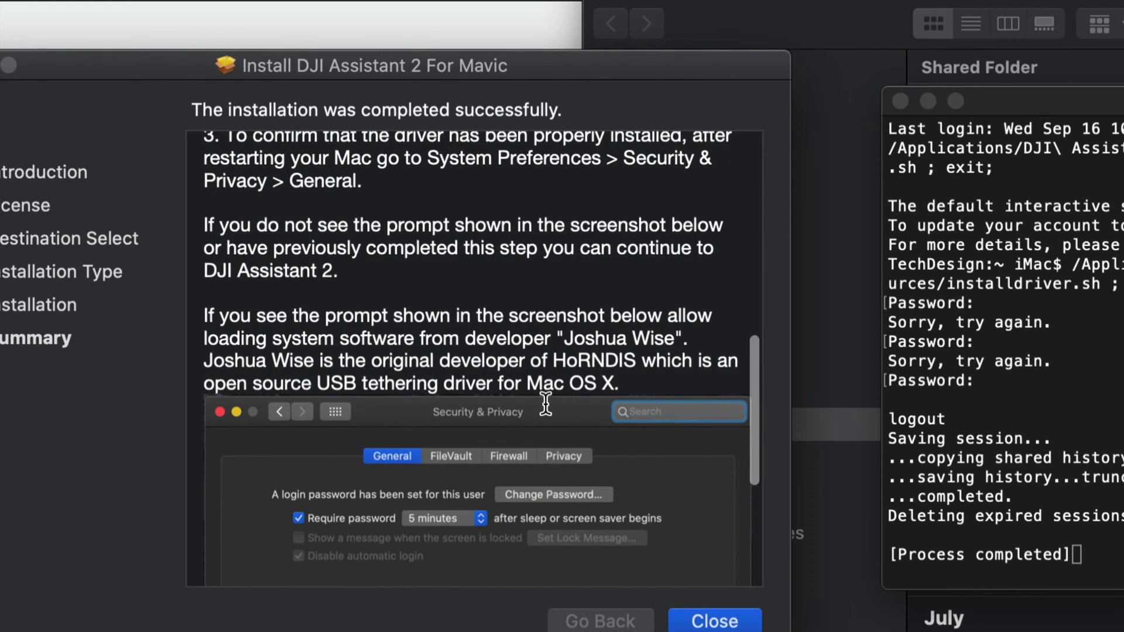
{"action": "scroll", "coordinate": [545, 404], "scroll_direction": "down", "scroll_amount": 6}
{"action": "scroll", "coordinate": [545, 403], "scroll_direction": "down", "scroll_amount": 3}
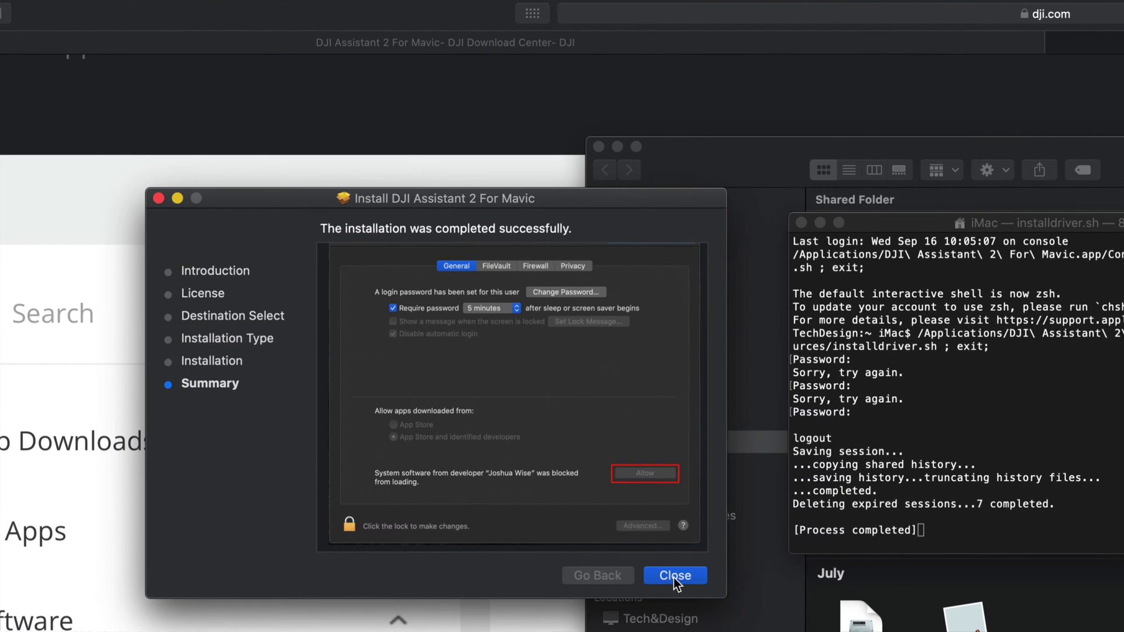
Close the installer, move the DJI package to the Trash, and close the finished Terminal window
{"action": "left_click", "coordinate": [674, 578]}
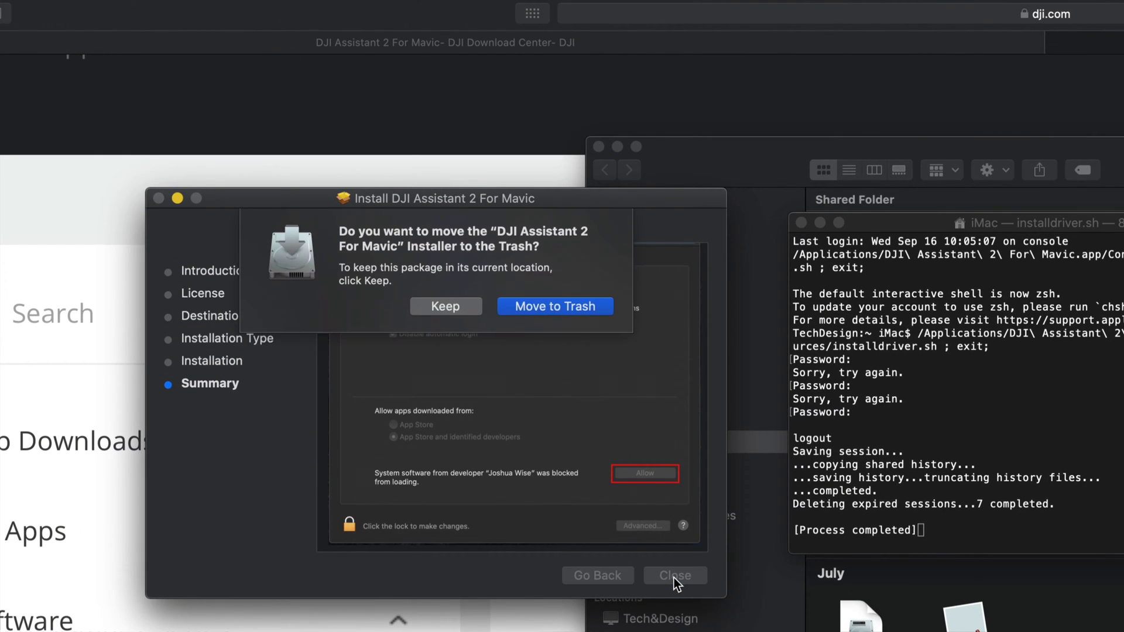
{"action": "left_click", "coordinate": [542, 302]}
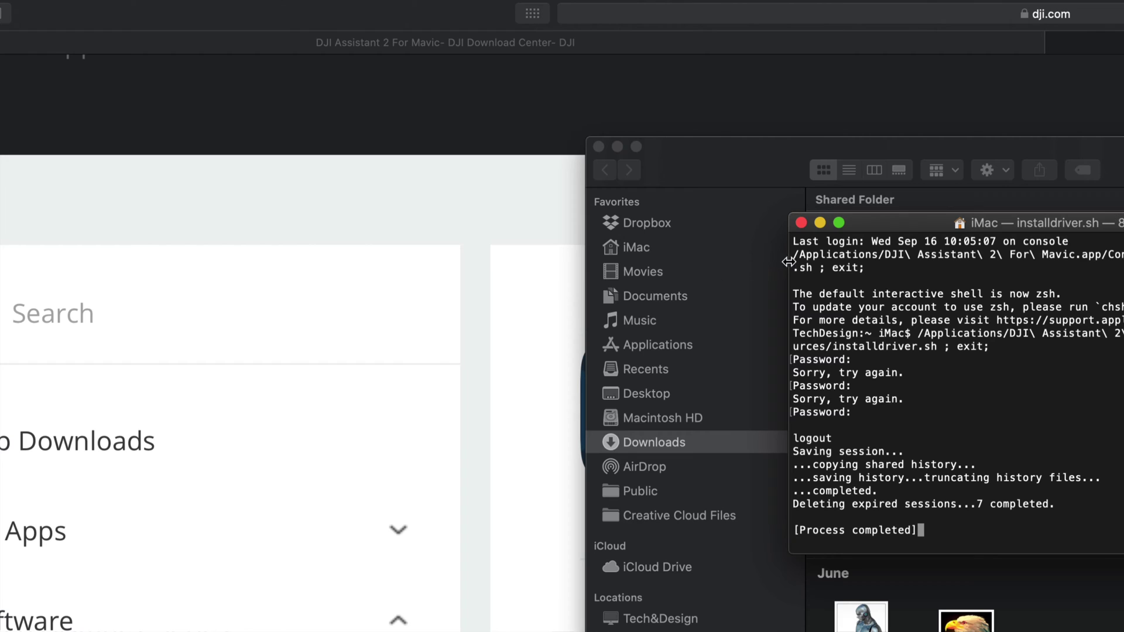
{"action": "left_click", "coordinate": [801, 222]}
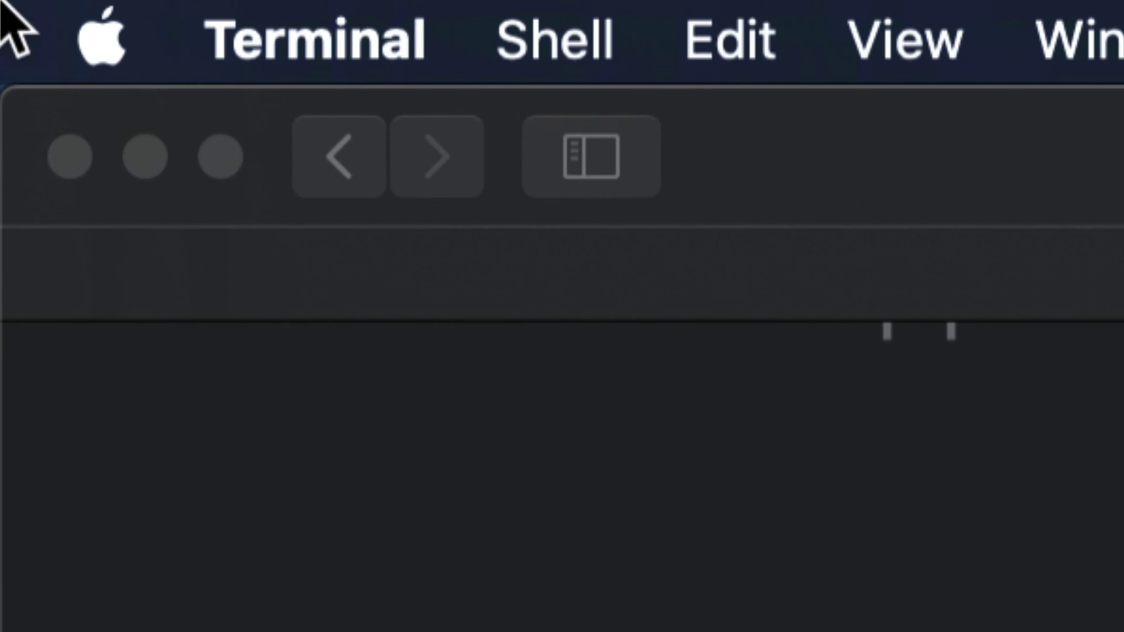
Restart the Mac from the Apple menu
{"action": "left_click", "coordinate": [88, 44]}
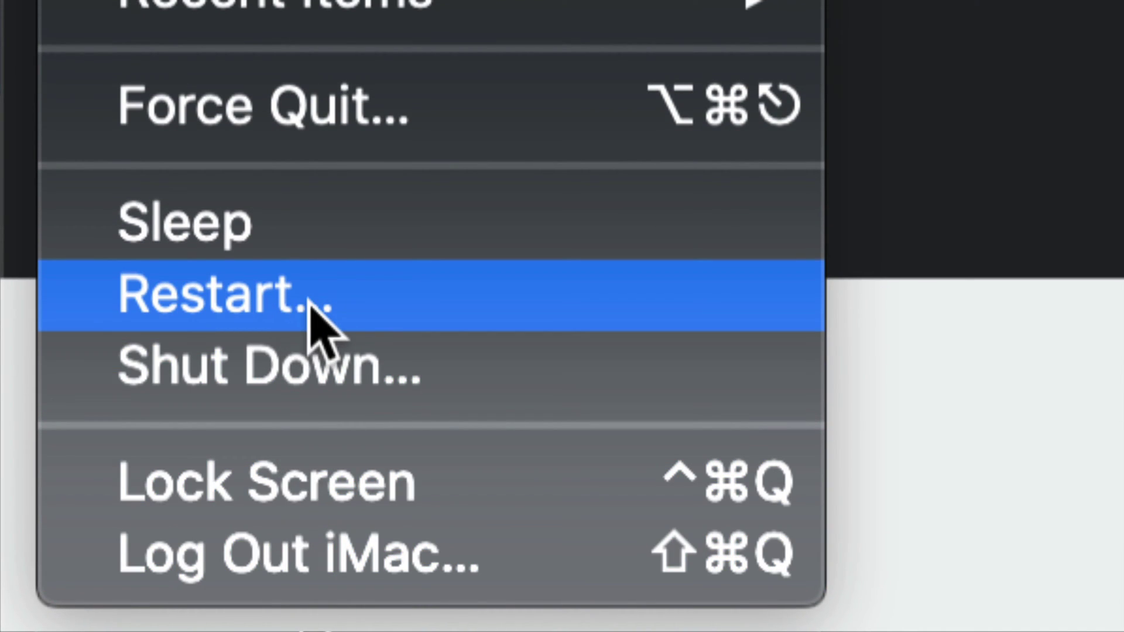
{"action": "left_click", "coordinate": [310, 297]}
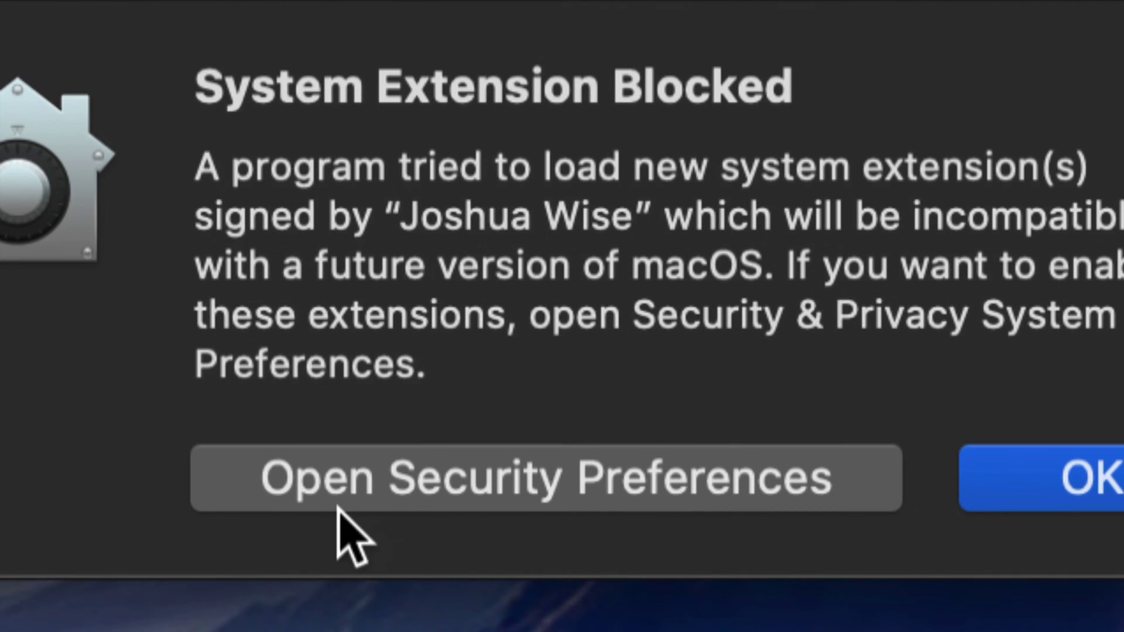
Unlock Security & Privacy with the admin password and allow the blocked driver developer's extension
{"action": "left_click", "coordinate": [613, 504]}
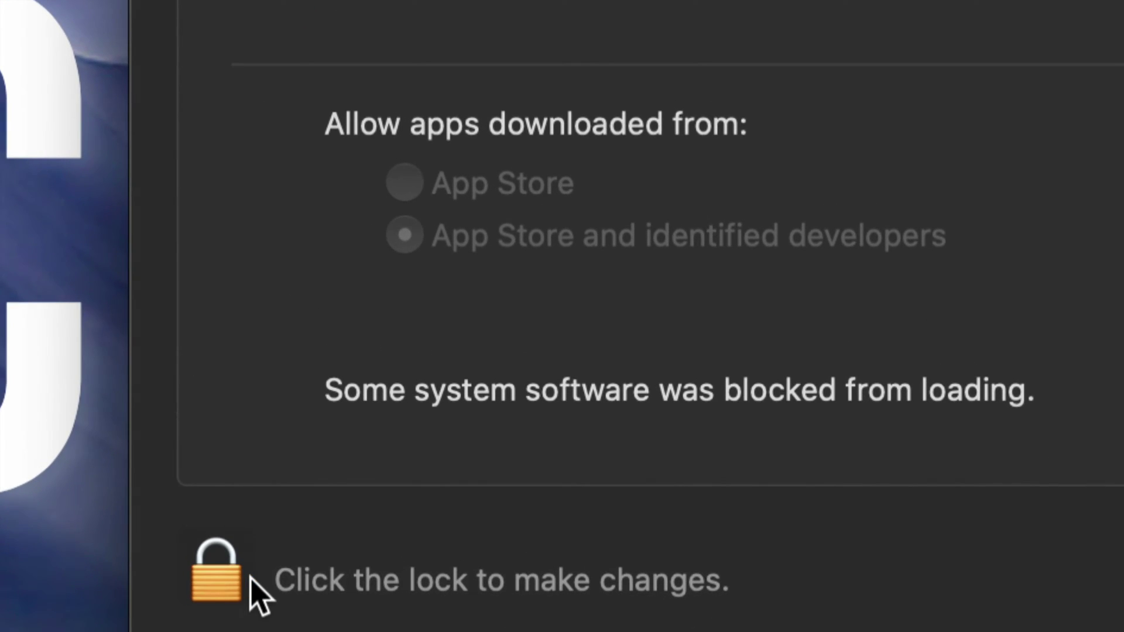
{"action": "left_click", "coordinate": [222, 585]}
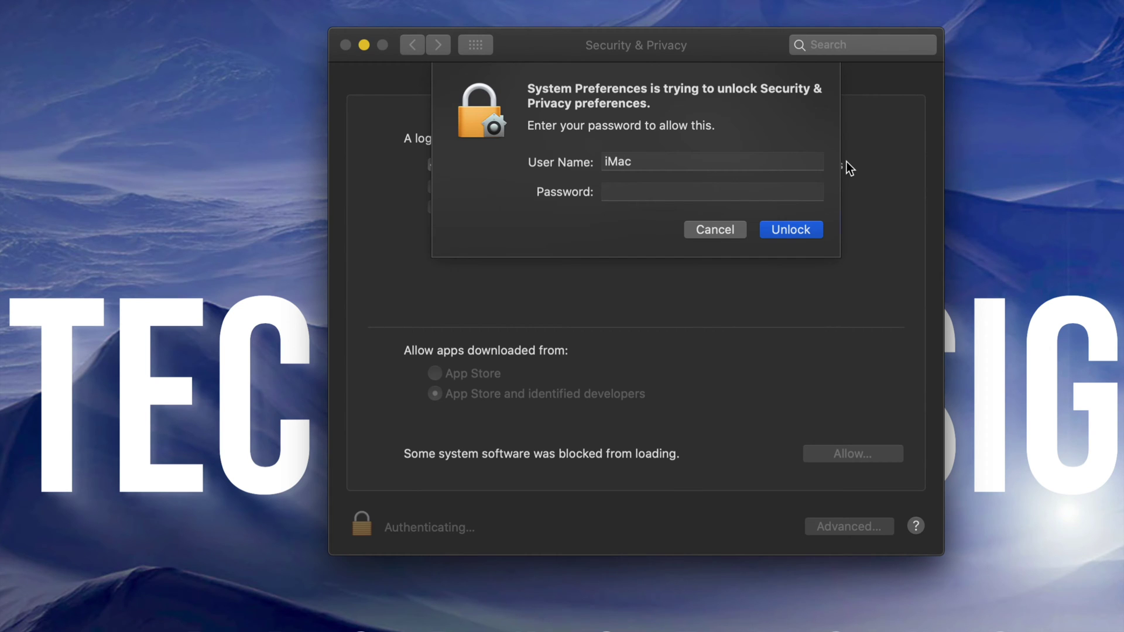
{"action": "left_click", "coordinate": [793, 229]}
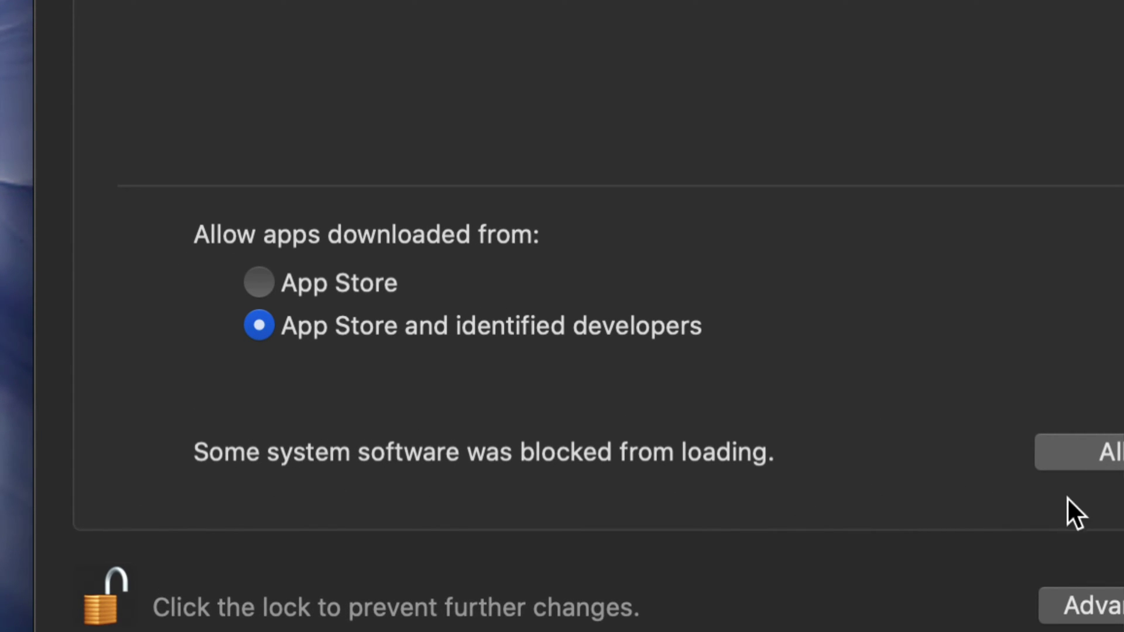
{"action": "left_click", "coordinate": [1109, 452]}
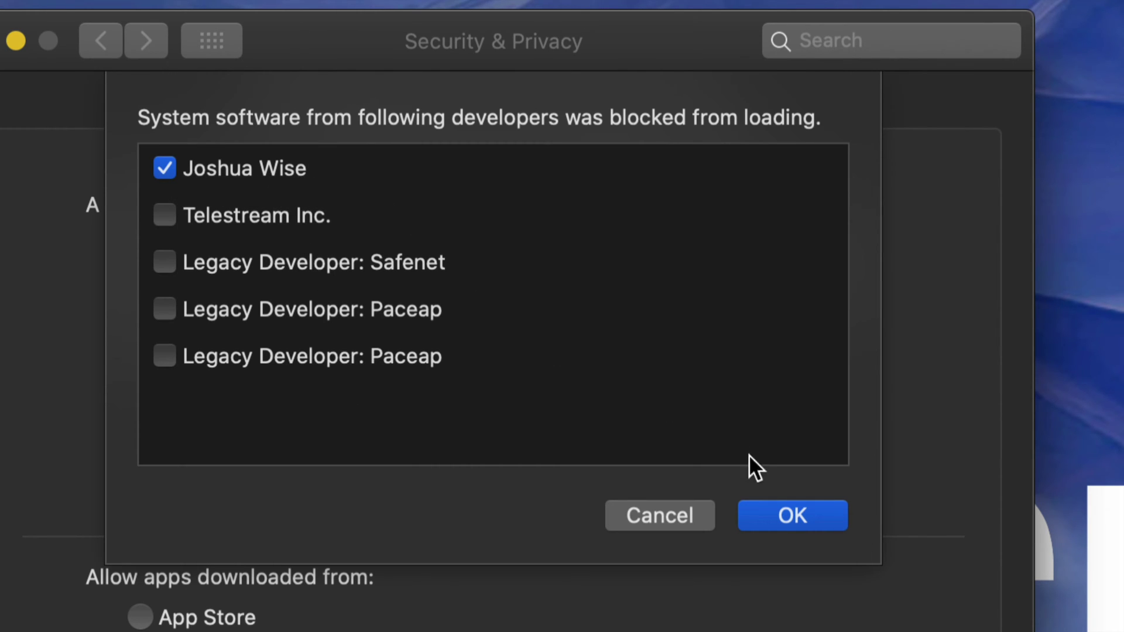
{"action": "left_click", "coordinate": [786, 514]}
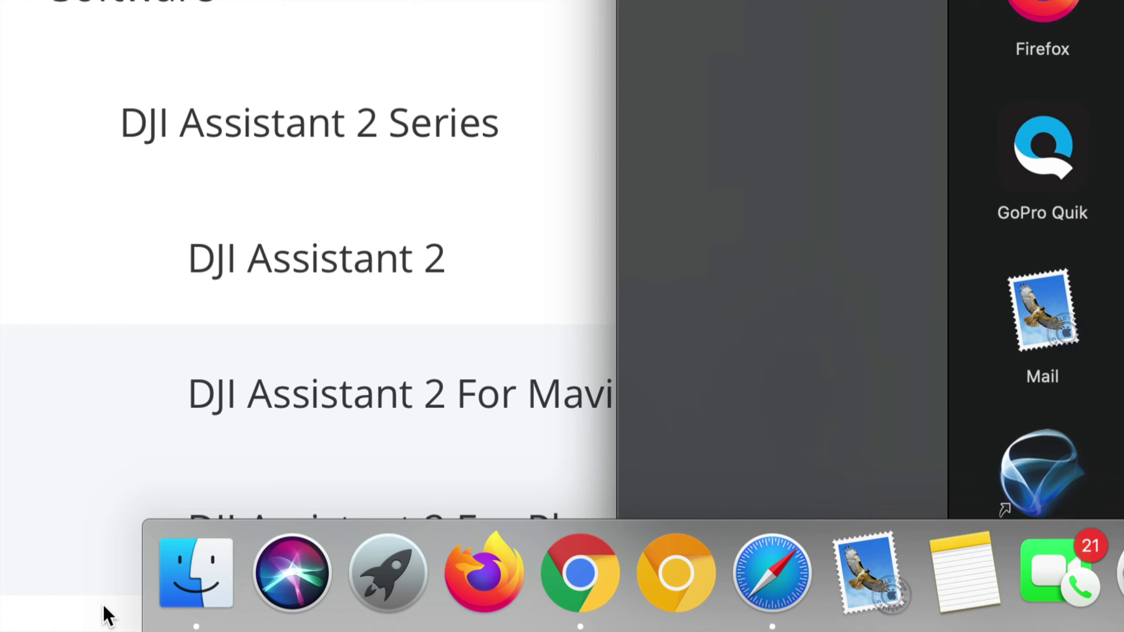
Launch DJI Assistant 2 For Mavic from Finder's Applications folder
{"action": "left_click", "coordinate": [184, 579]}
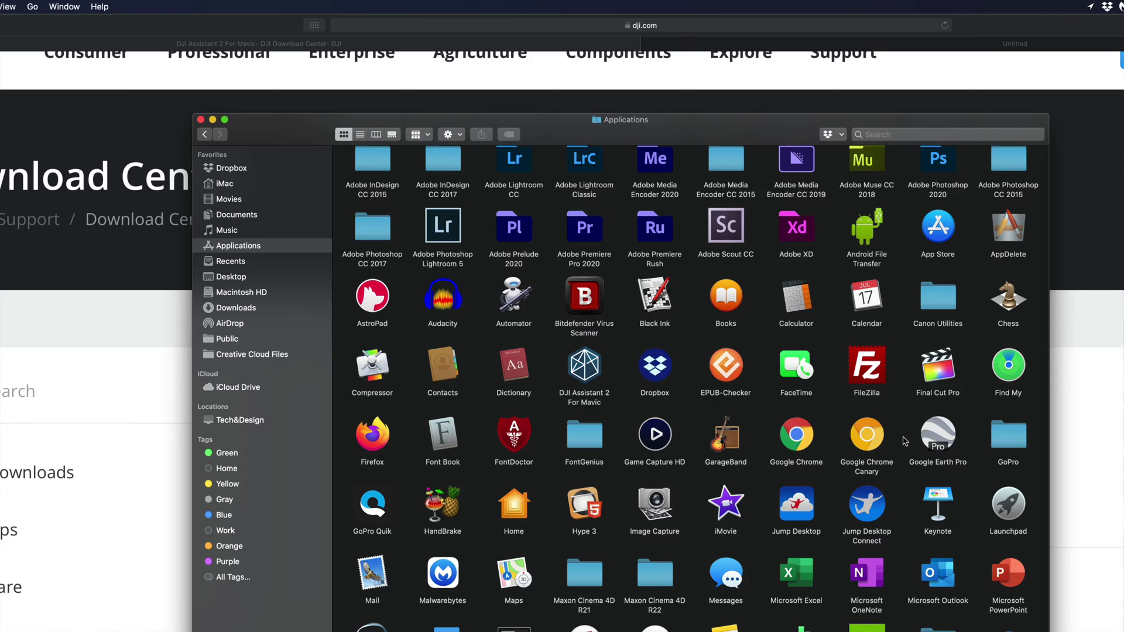
{"action": "scroll", "coordinate": [620, 308], "scroll_direction": "down", "scroll_amount": 3}
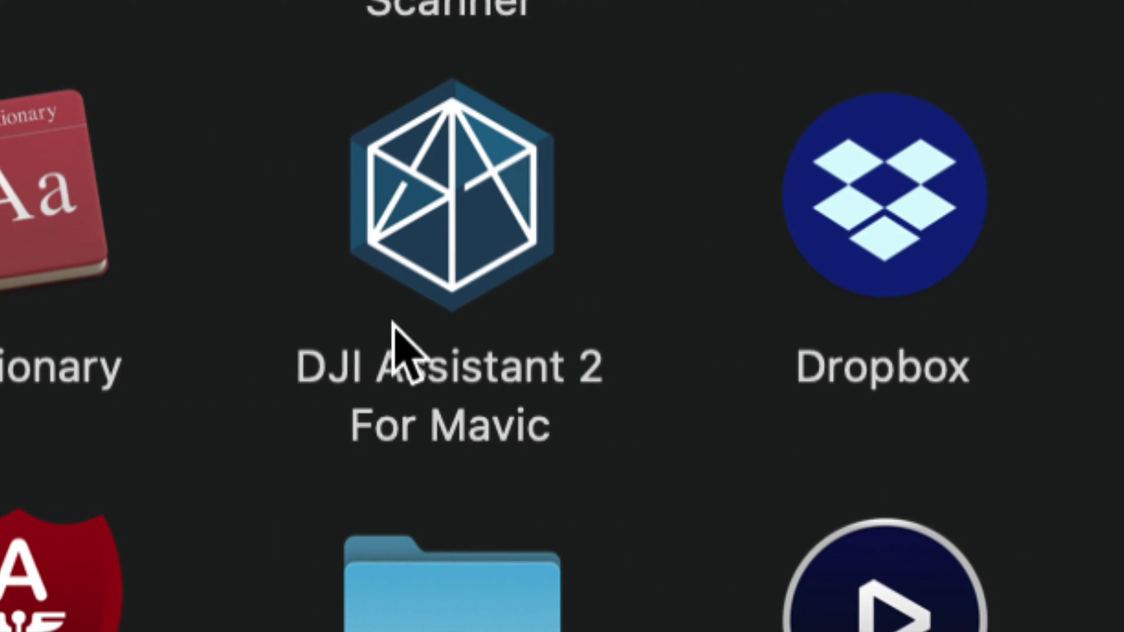
{"action": "left_click", "coordinate": [458, 242]}
{"action": "double_click", "coordinate": [458, 242]}
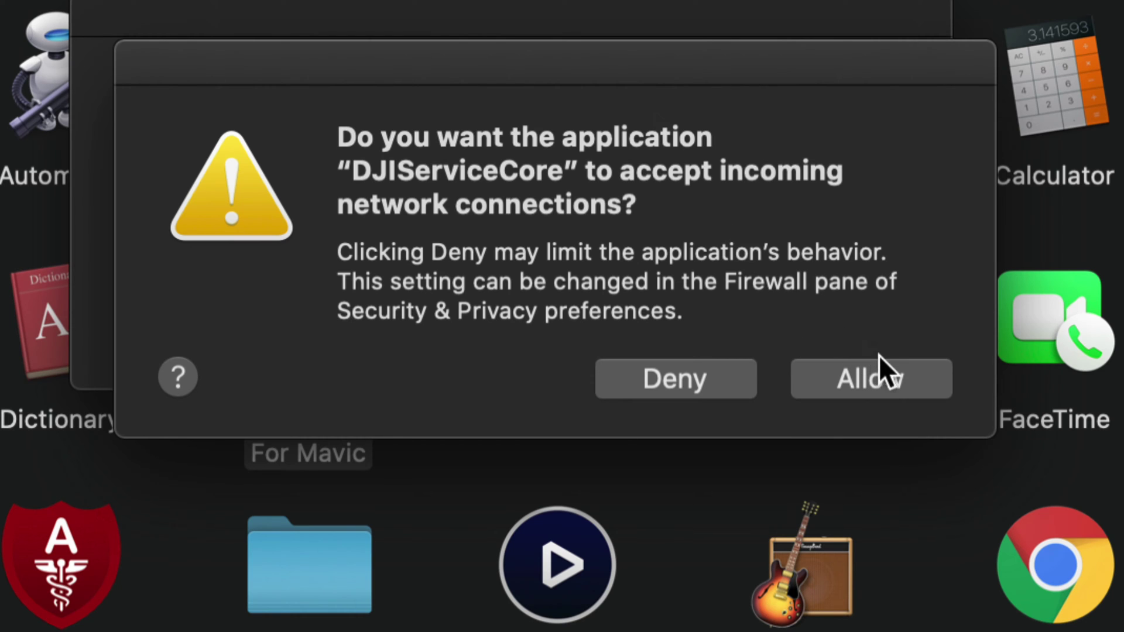
Allow DJIServiceCore connections, acknowledge the Mavic Mini notice, and accept the terms and privacy policy
{"action": "left_click", "coordinate": [885, 370]}
{"action": "left_click", "coordinate": [827, 328]}
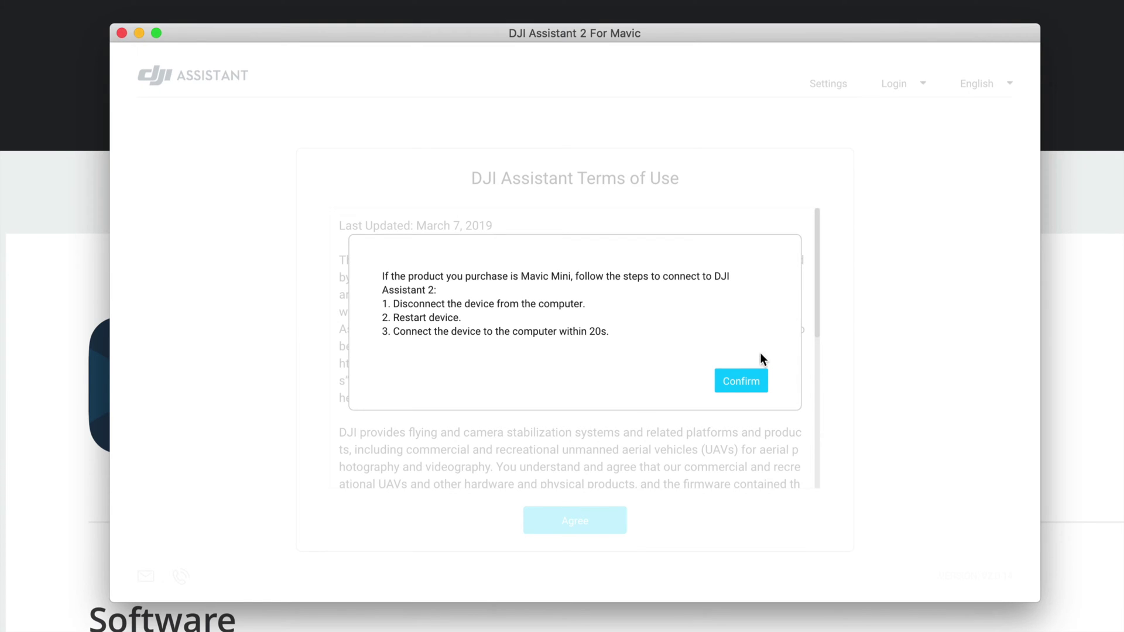
{"action": "left_click", "coordinate": [740, 384]}
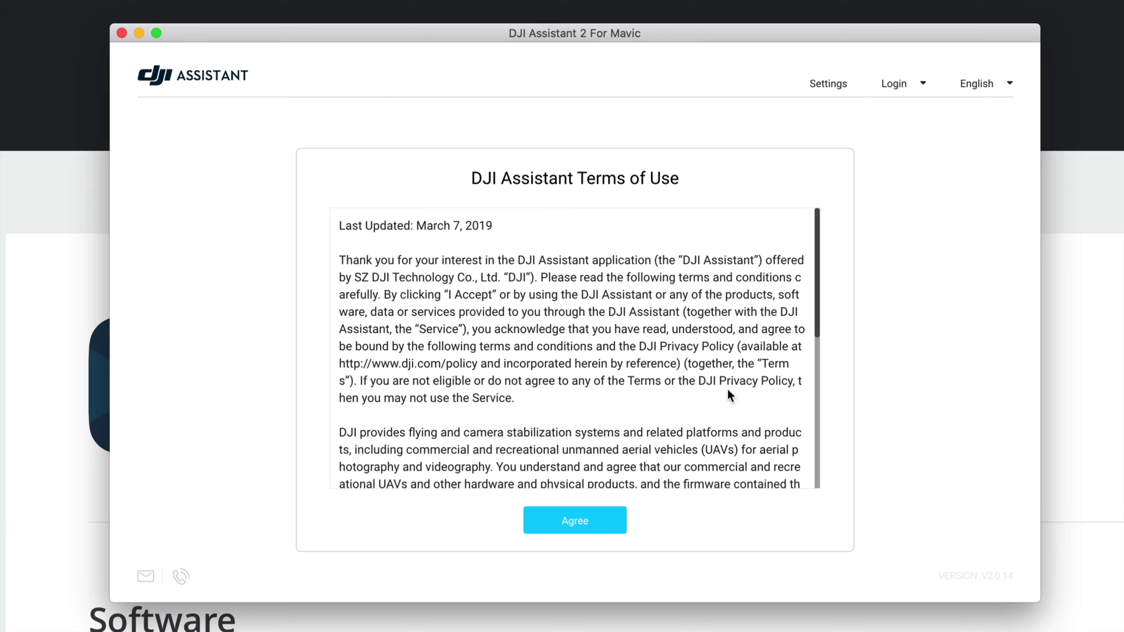
{"action": "left_click", "coordinate": [577, 523]}
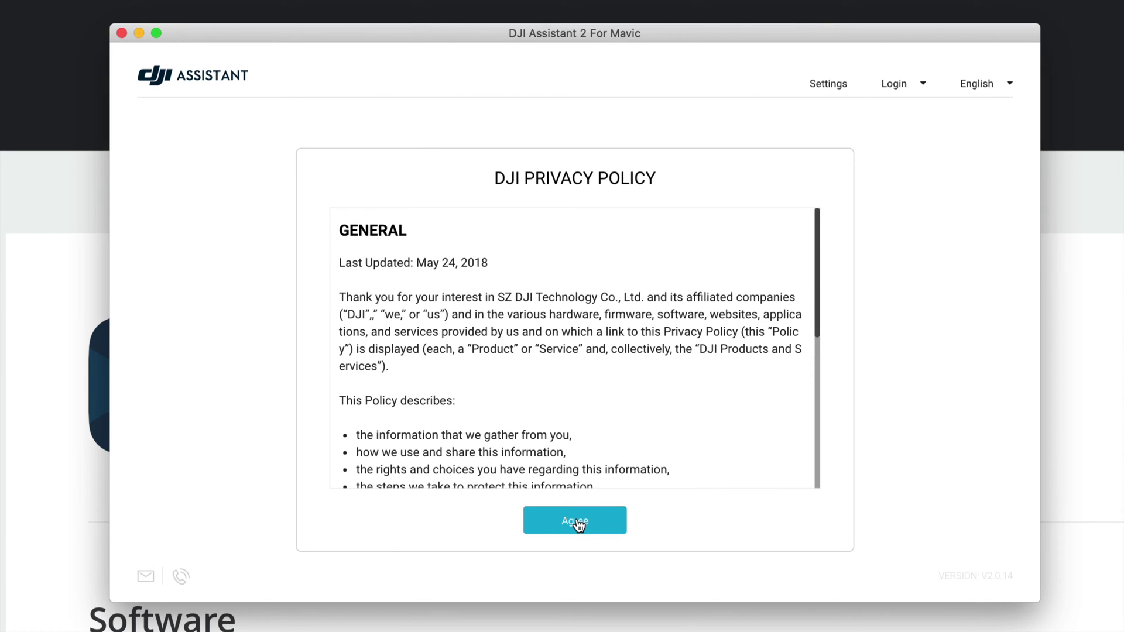
{"action": "left_click", "coordinate": [577, 523]}
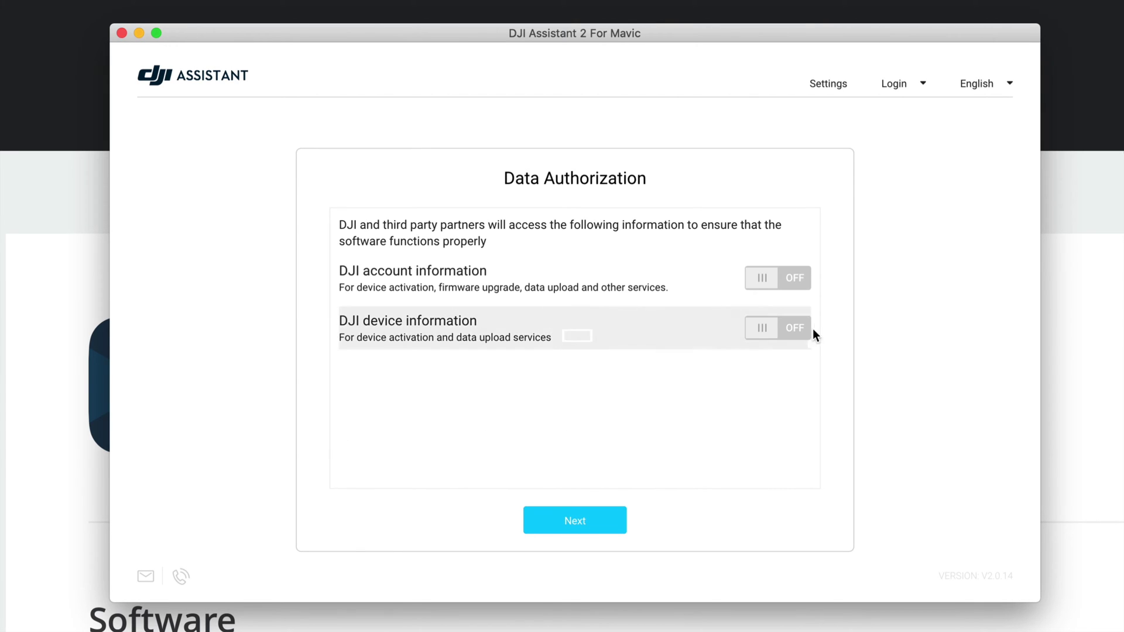
Turn on sharing of DJI account and device information, then continue
{"action": "left_click", "coordinate": [779, 281]}
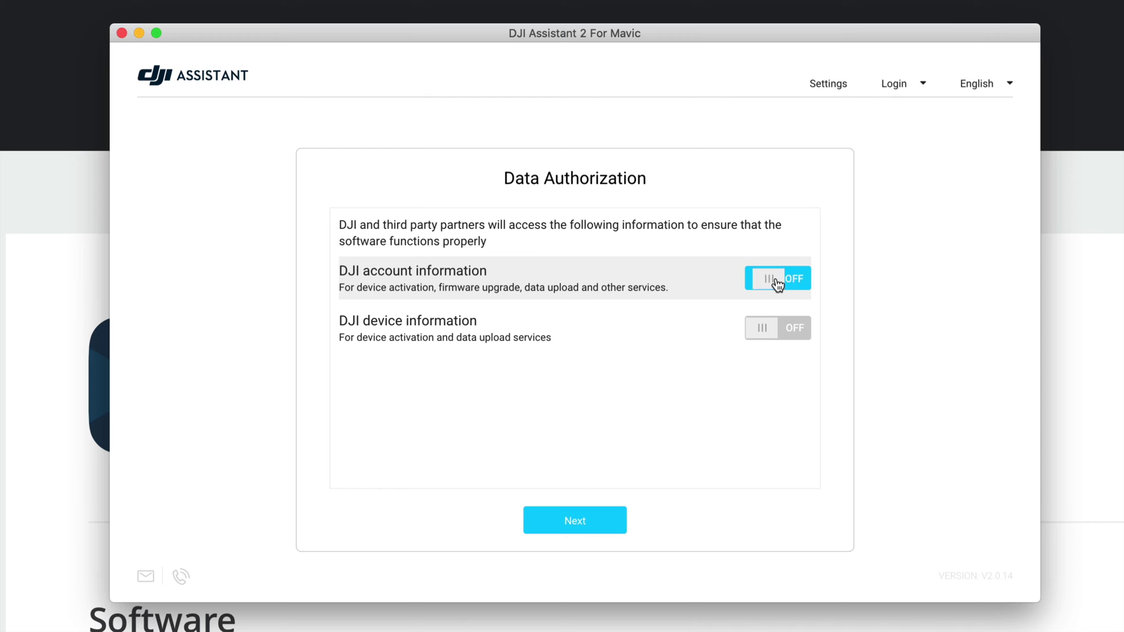
{"action": "left_click", "coordinate": [795, 329]}
{"action": "left_click", "coordinate": [584, 521]}
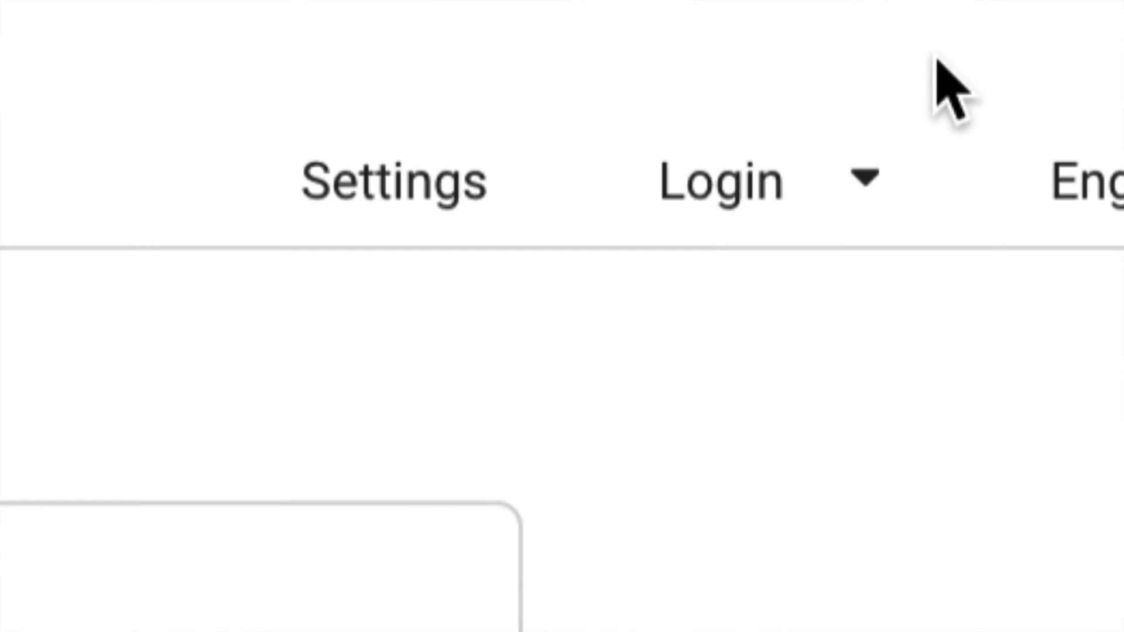
Skip signing in, join the Product Improvement Program, and allow the app's incoming connections
{"action": "left_click", "coordinate": [733, 202]}
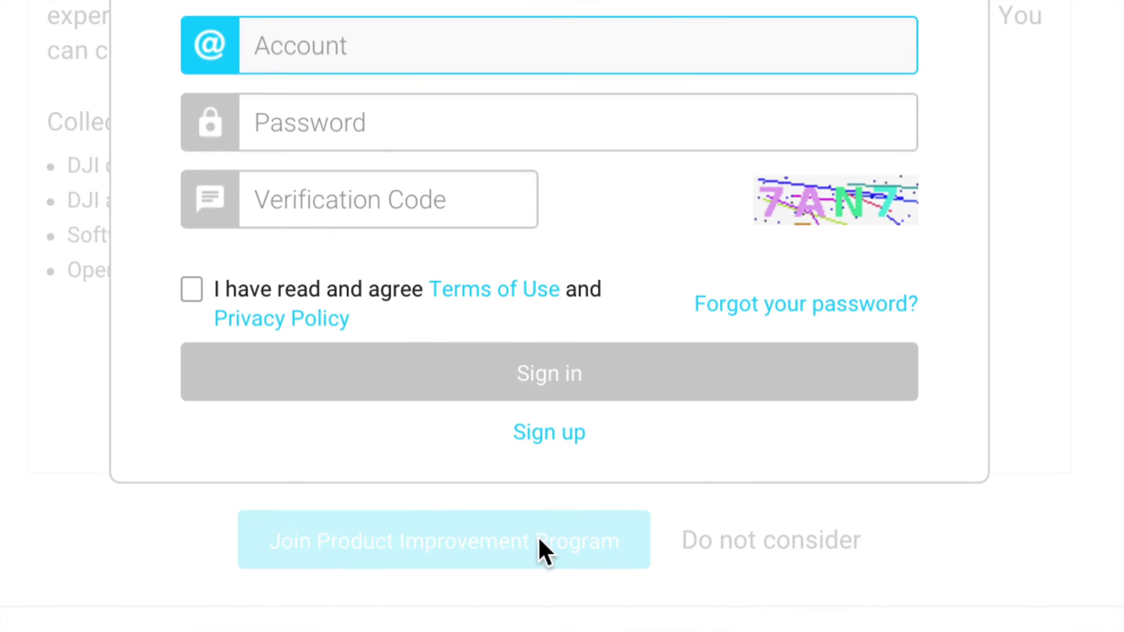
{"action": "left_click", "coordinate": [550, 436]}
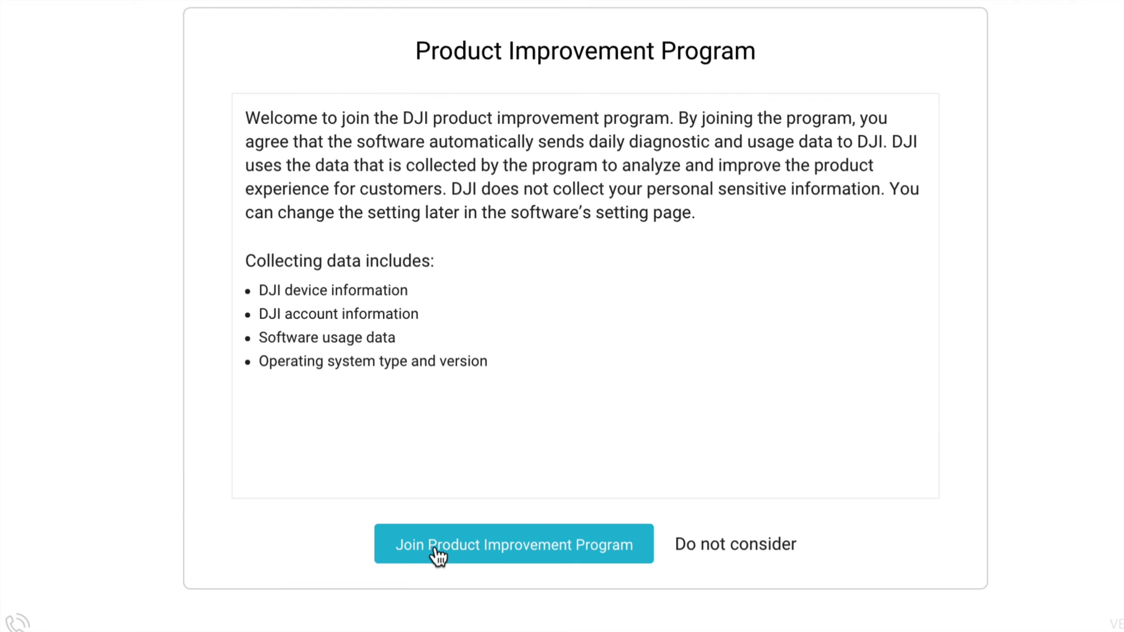
{"action": "left_click", "coordinate": [436, 549]}
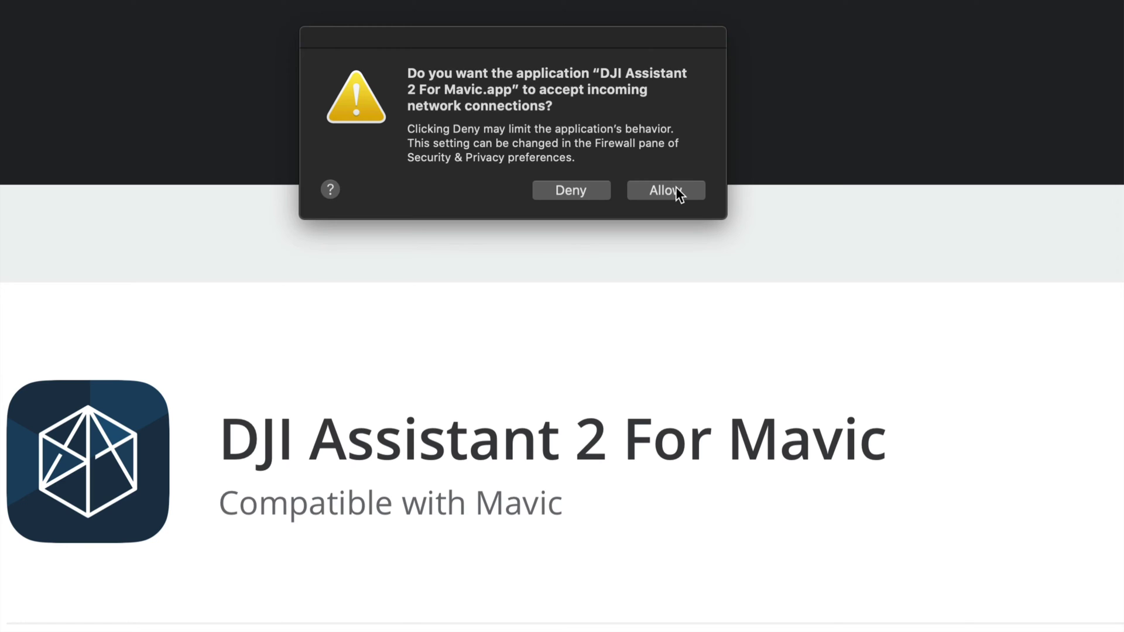
{"action": "left_click", "coordinate": [675, 191]}
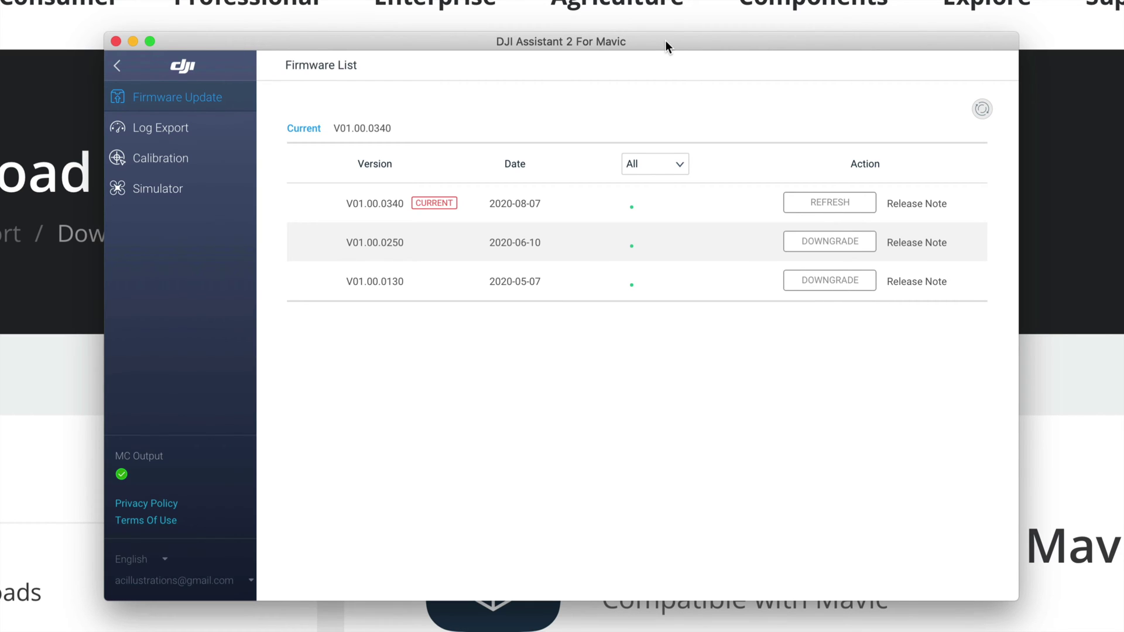
Refresh to confirm firmware V01.00.0340 is current, then place the Untitled 1 drive beside Untitled
{"action": "left_click", "coordinate": [840, 205]}
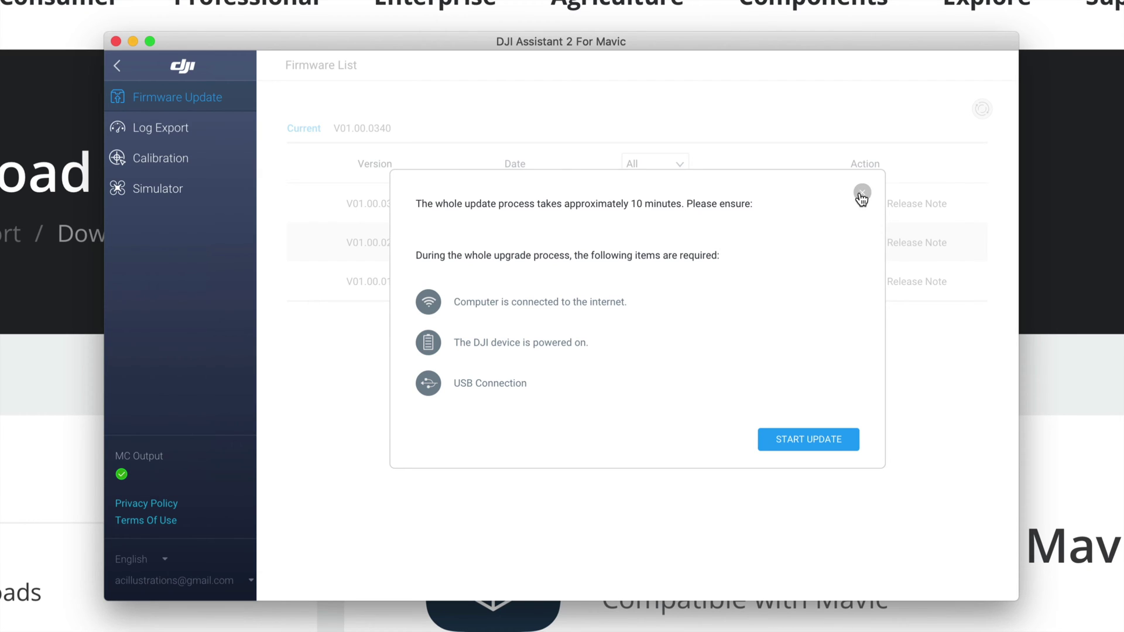
{"action": "left_click", "coordinate": [861, 193]}
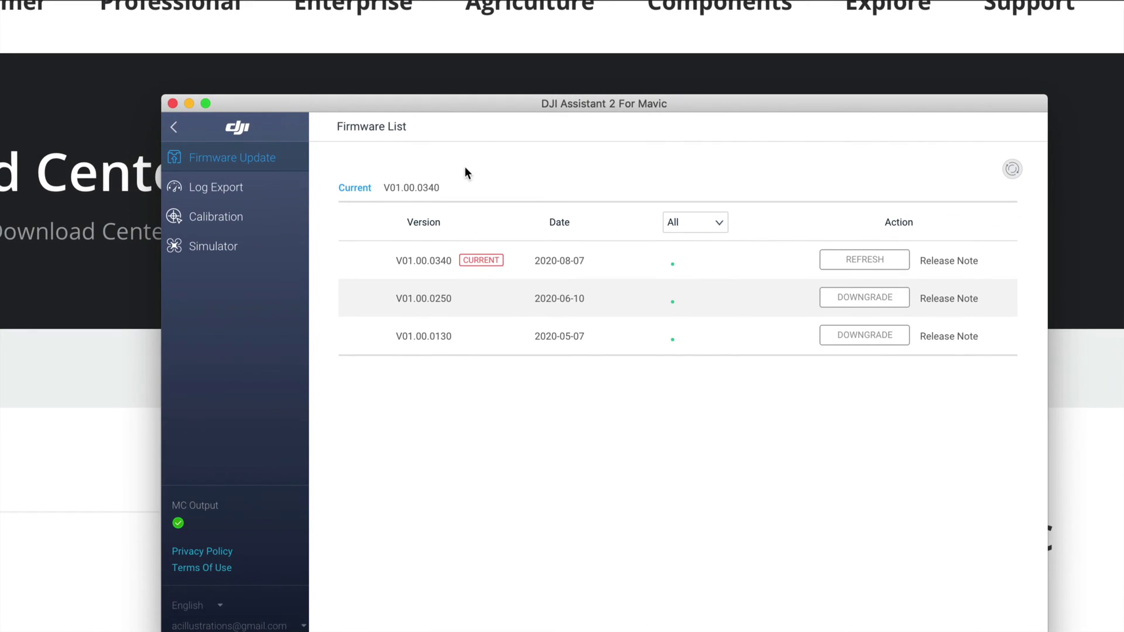
{"action": "left_click_drag", "start_coordinate": [518, 107], "coordinate": [475, 75]}
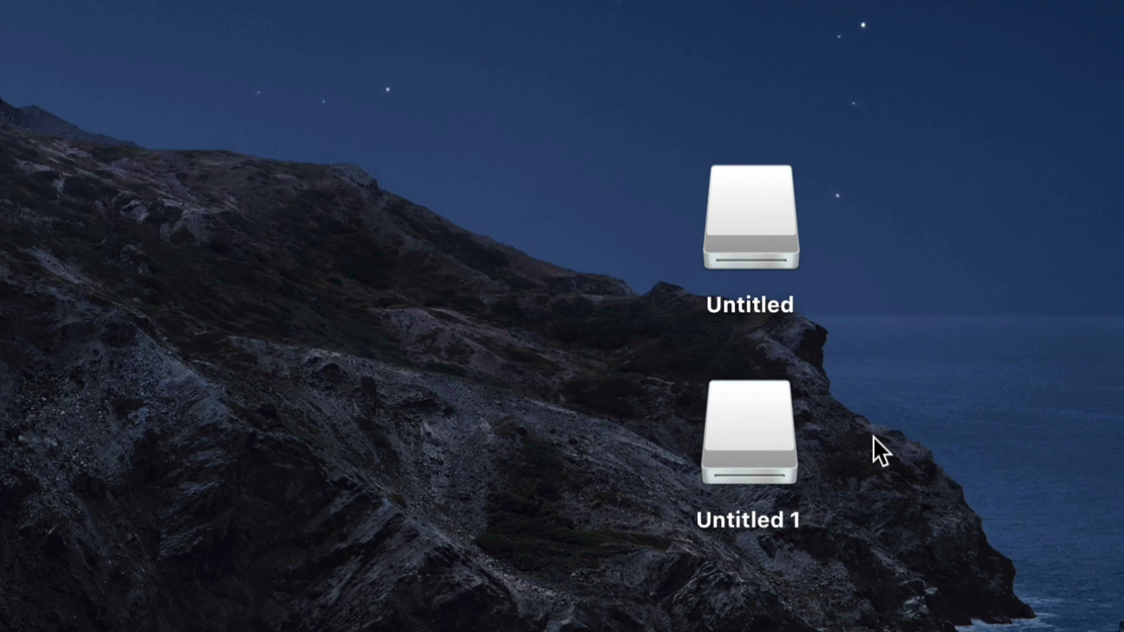
{"action": "left_click_drag", "start_coordinate": [755, 457], "coordinate": [904, 210]}
{"action": "left_click_drag", "start_coordinate": [1065, 182], "coordinate": [565, 202]}
Arrange the card drives and open the Untitled card's DCIM > 100MEDIA folder
{"action": "left_click", "coordinate": [809, 581]}
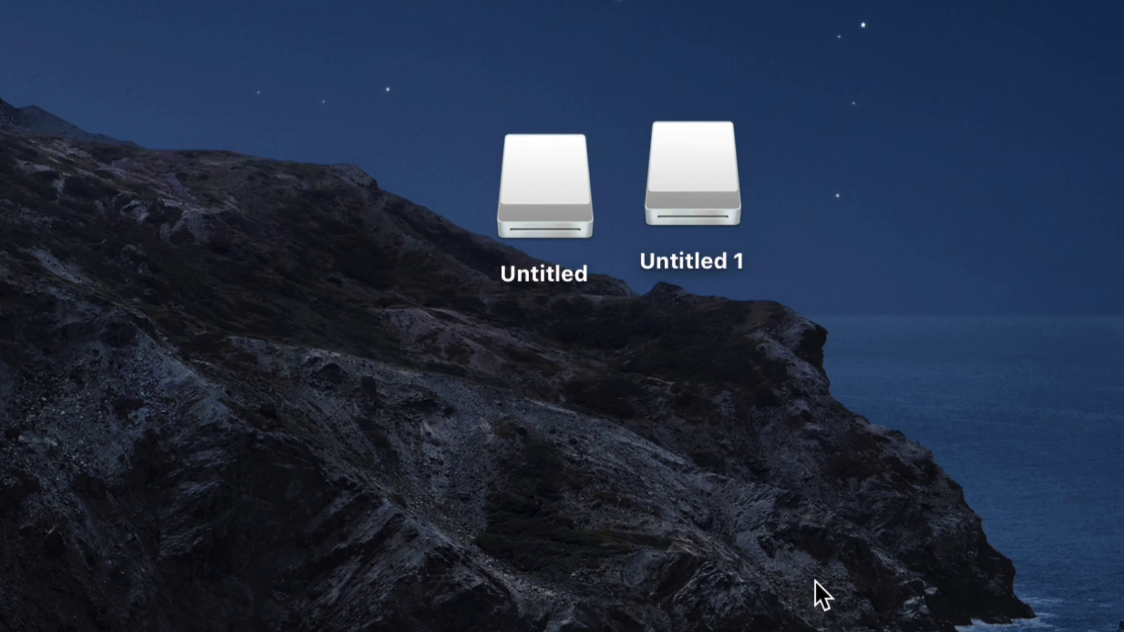
{"action": "left_click_drag", "start_coordinate": [700, 133], "coordinate": [725, 172]}
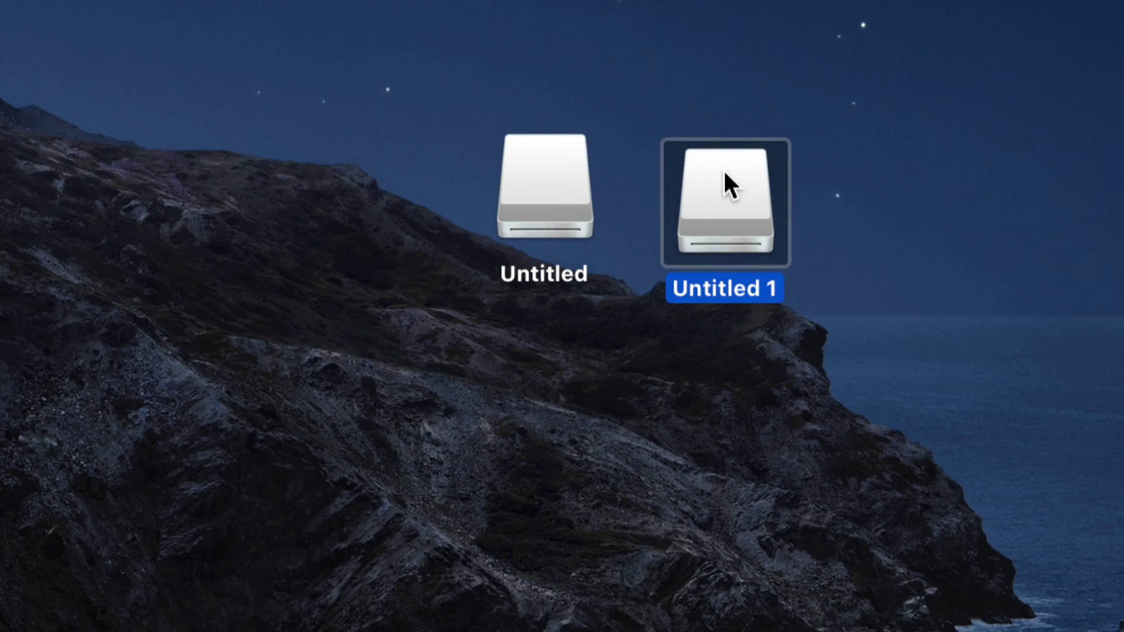
{"action": "left_click_drag", "start_coordinate": [582, 180], "coordinate": [599, 209]}
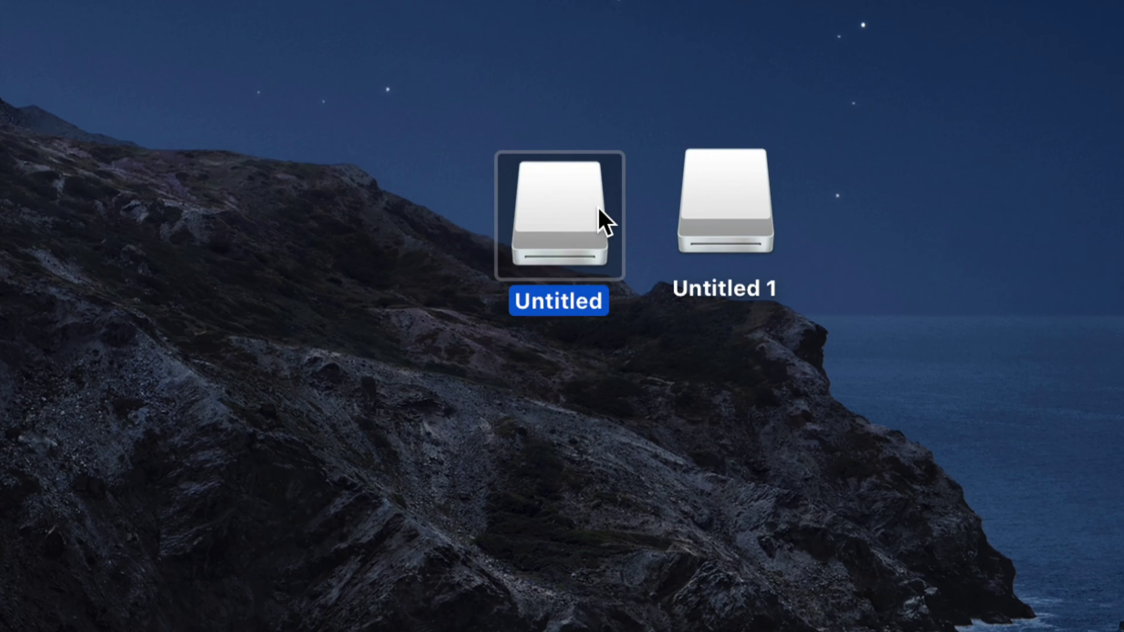
{"action": "double_click", "coordinate": [547, 220]}
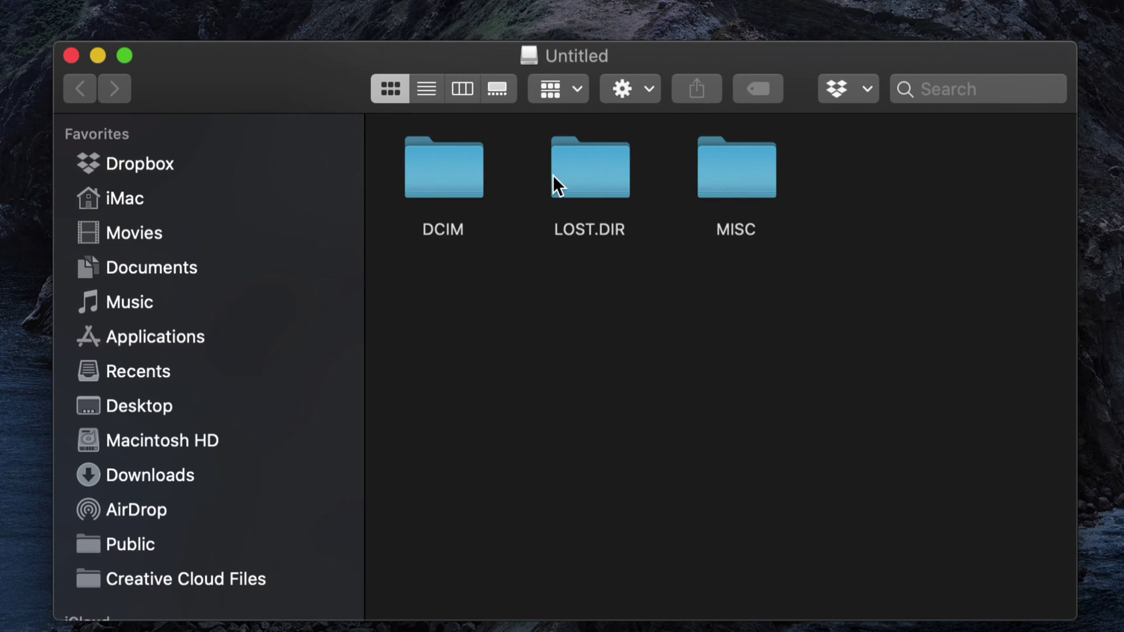
{"action": "double_click", "coordinate": [451, 172]}
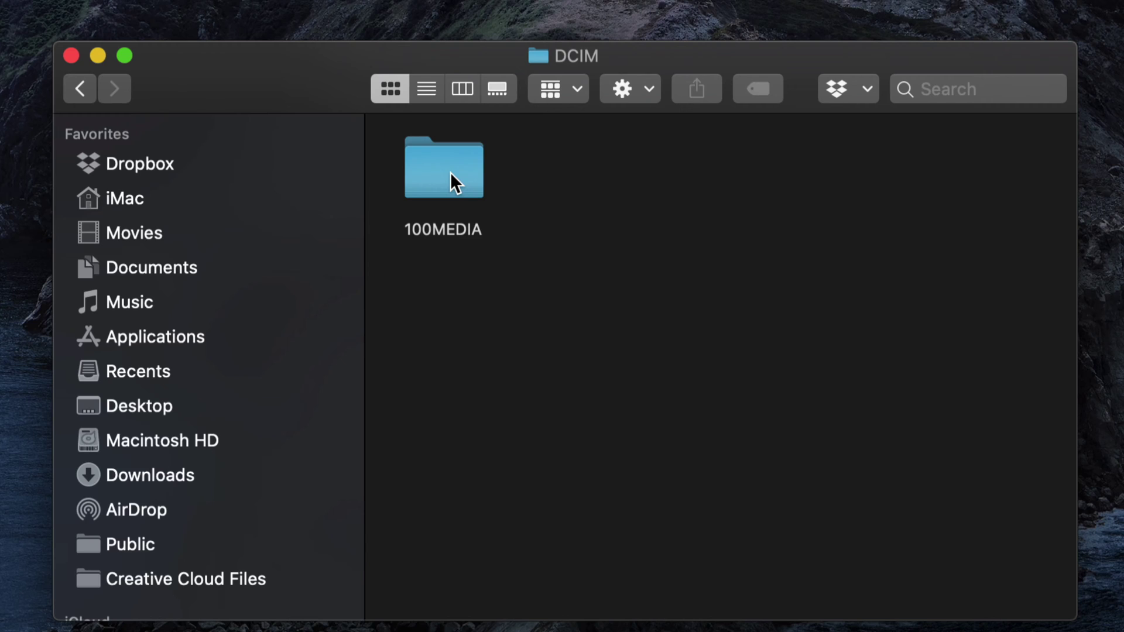
{"action": "left_click", "coordinate": [451, 173]}
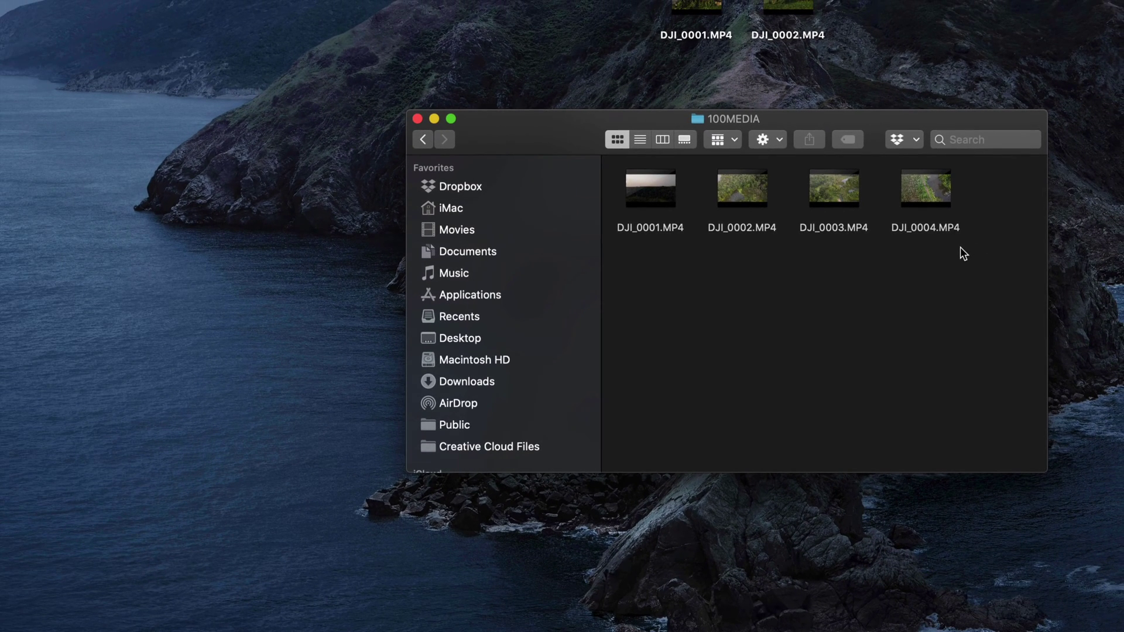
Copy DJI_0001–DJI_0004.MP4 to the desktop, choosing Keep Both for name conflicts
{"action": "left_click_drag", "start_coordinate": [951, 280], "coordinate": [73, 261]}
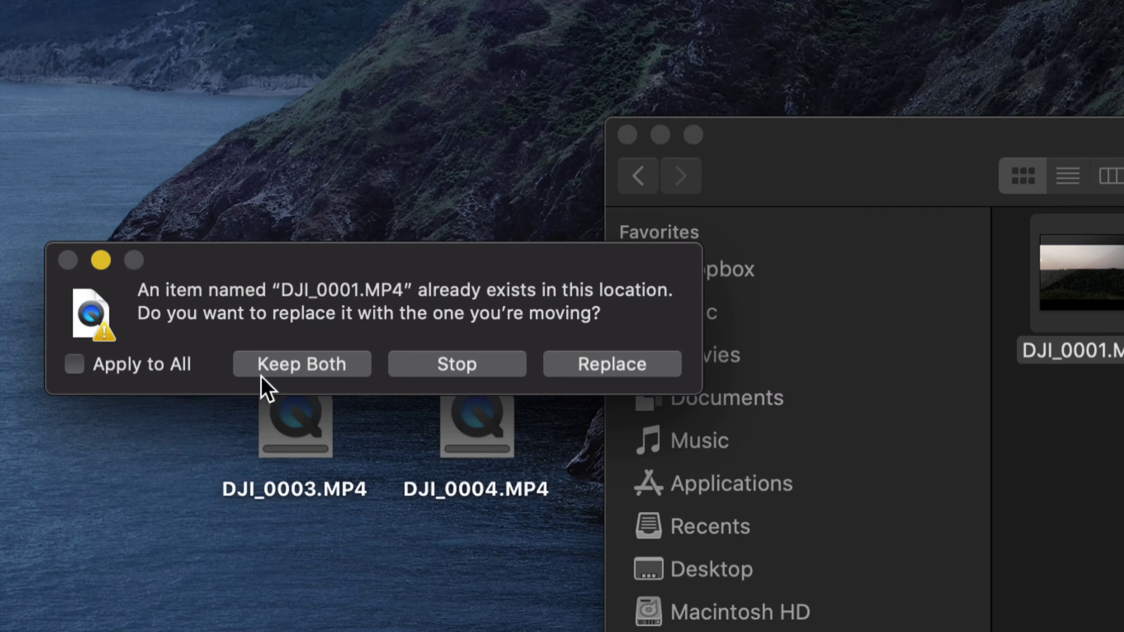
{"action": "left_click", "coordinate": [278, 369]}
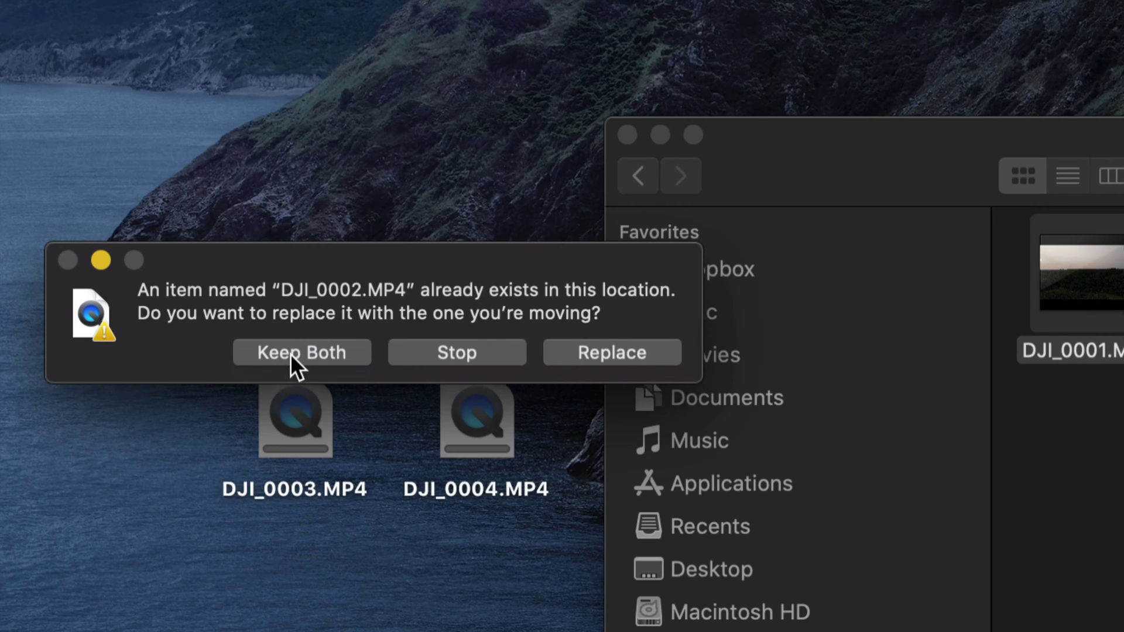
{"action": "left_click", "coordinate": [291, 353]}
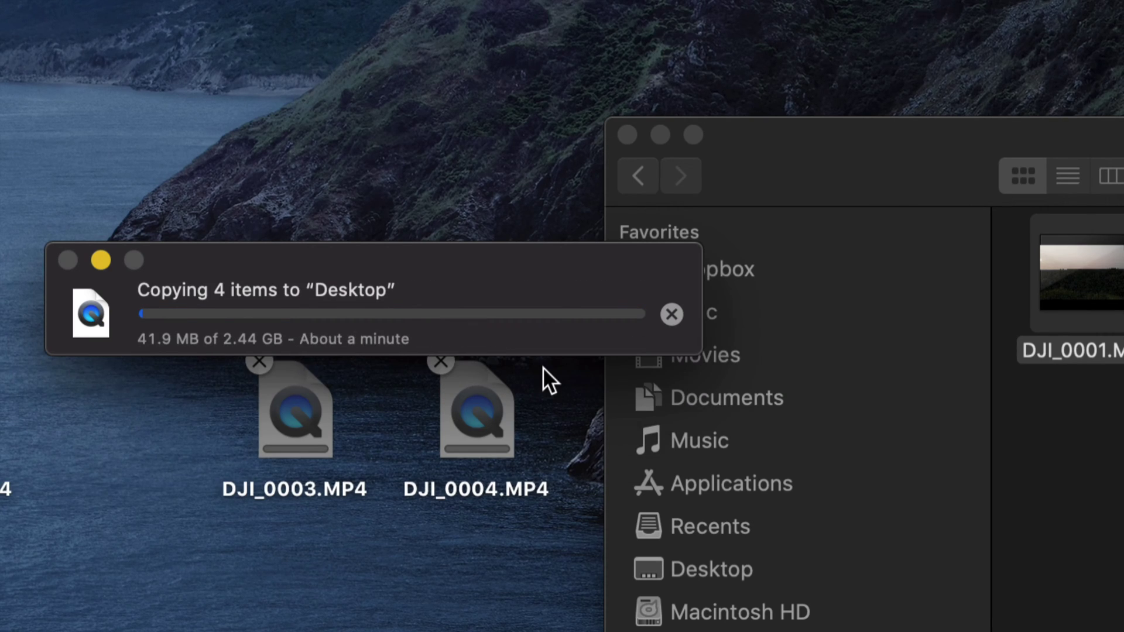
{"action": "left_click_drag", "start_coordinate": [376, 261], "coordinate": [473, 256]}
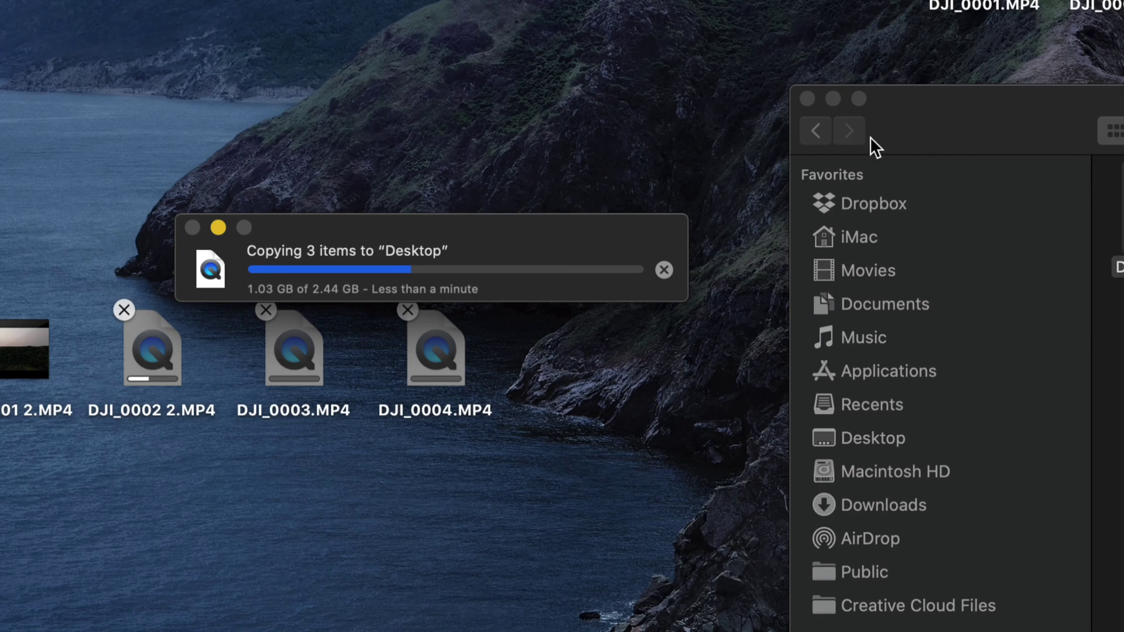
{"action": "left_click_drag", "start_coordinate": [936, 113], "coordinate": [610, 117]}
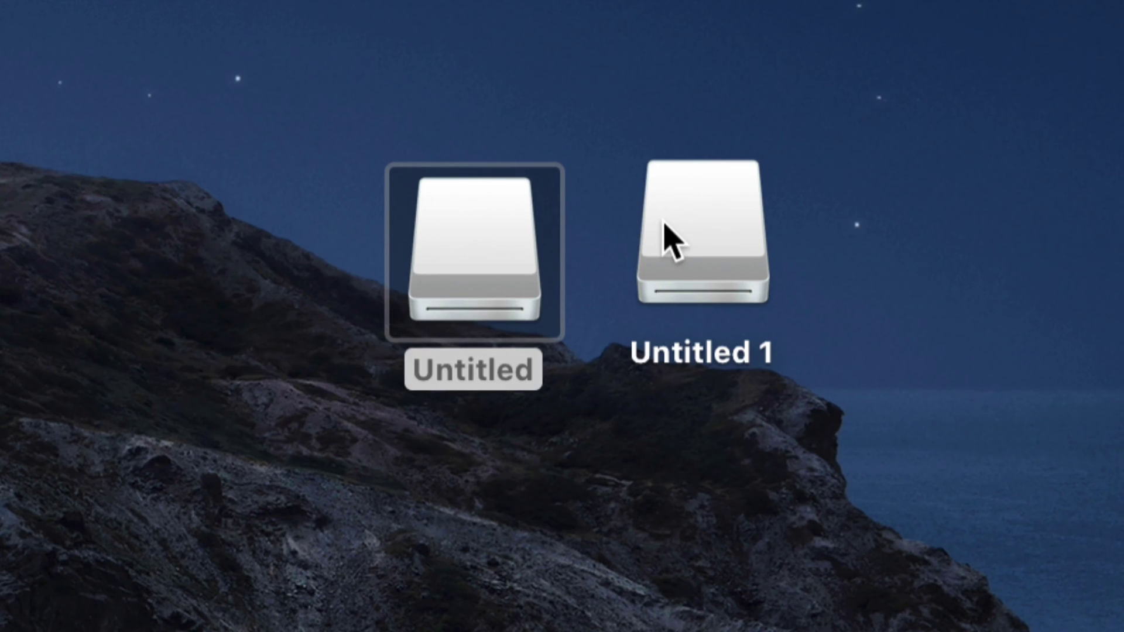
{"action": "left_click", "coordinate": [667, 234]}
Open the Untitled 1 card's DCIM > 100MEDIA folder and browse its clips
{"action": "left_click_drag", "start_coordinate": [668, 223], "coordinate": [710, 224]}
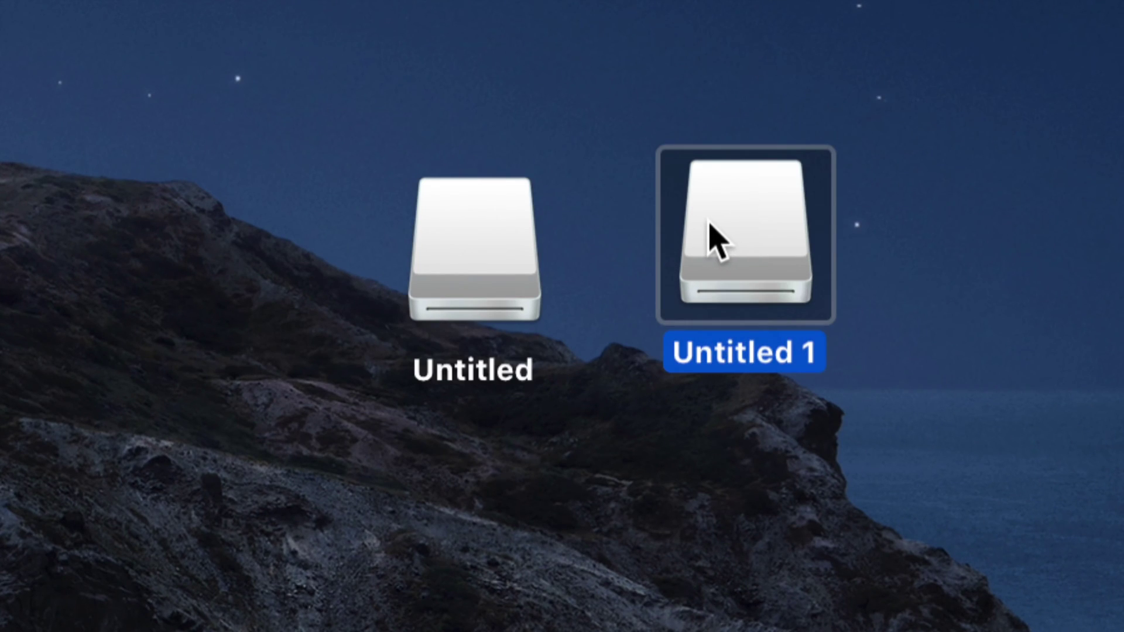
{"action": "double_click", "coordinate": [709, 224]}
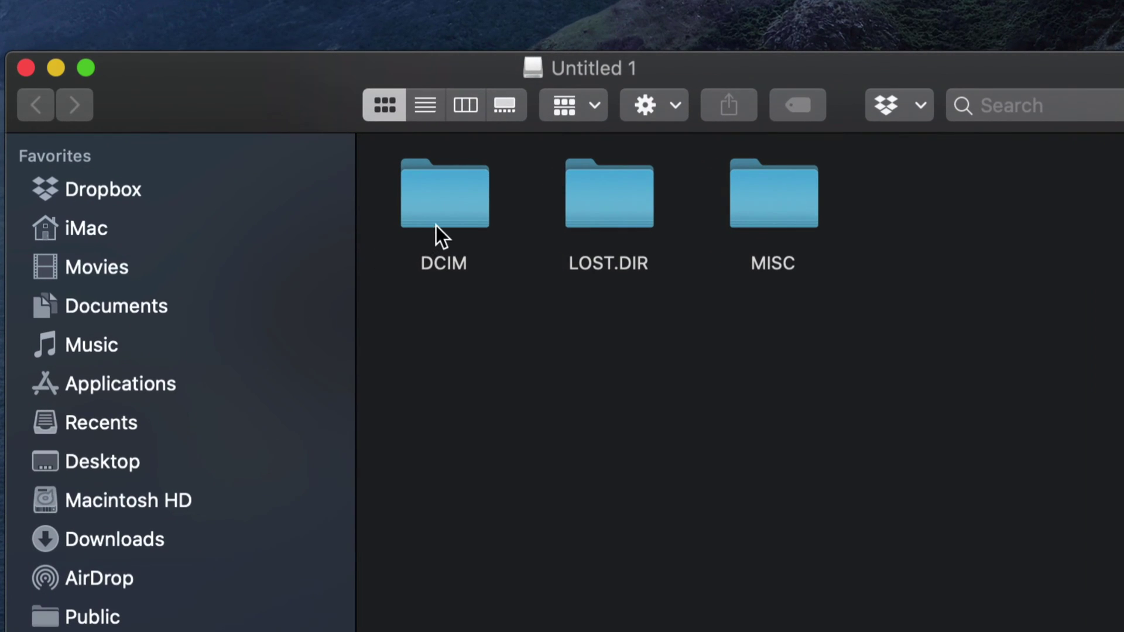
{"action": "double_click", "coordinate": [441, 198]}
{"action": "left_click", "coordinate": [440, 198]}
{"action": "double_click", "coordinate": [441, 198]}
{"action": "scroll", "coordinate": [665, 371], "scroll_direction": "down", "scroll_amount": 4}
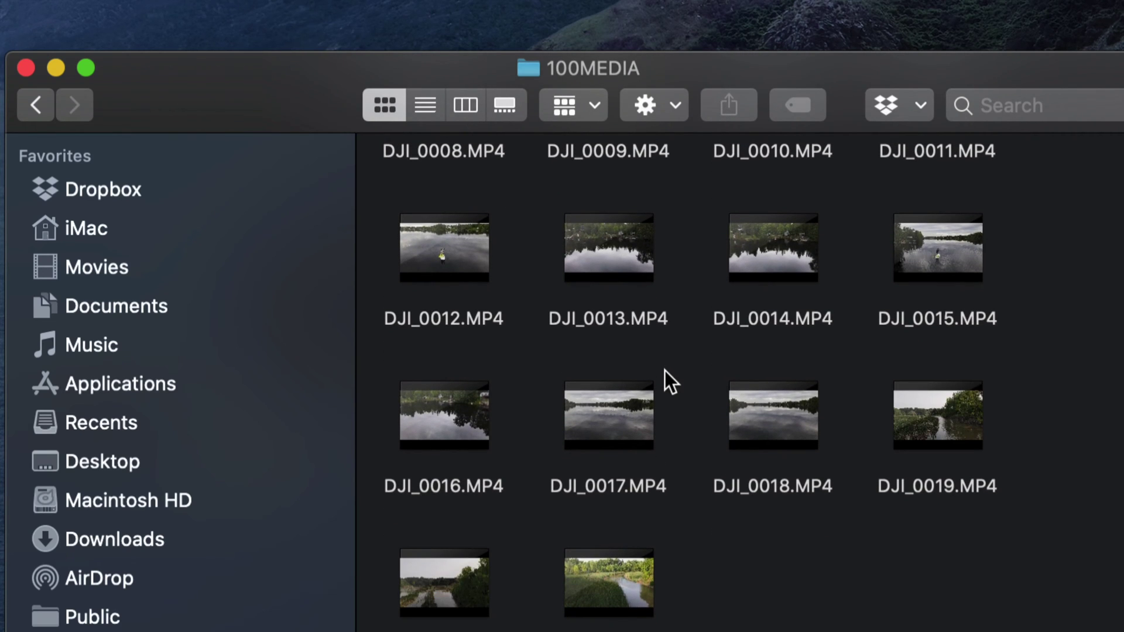
{"action": "scroll", "coordinate": [665, 370], "scroll_direction": "up", "scroll_amount": 4}
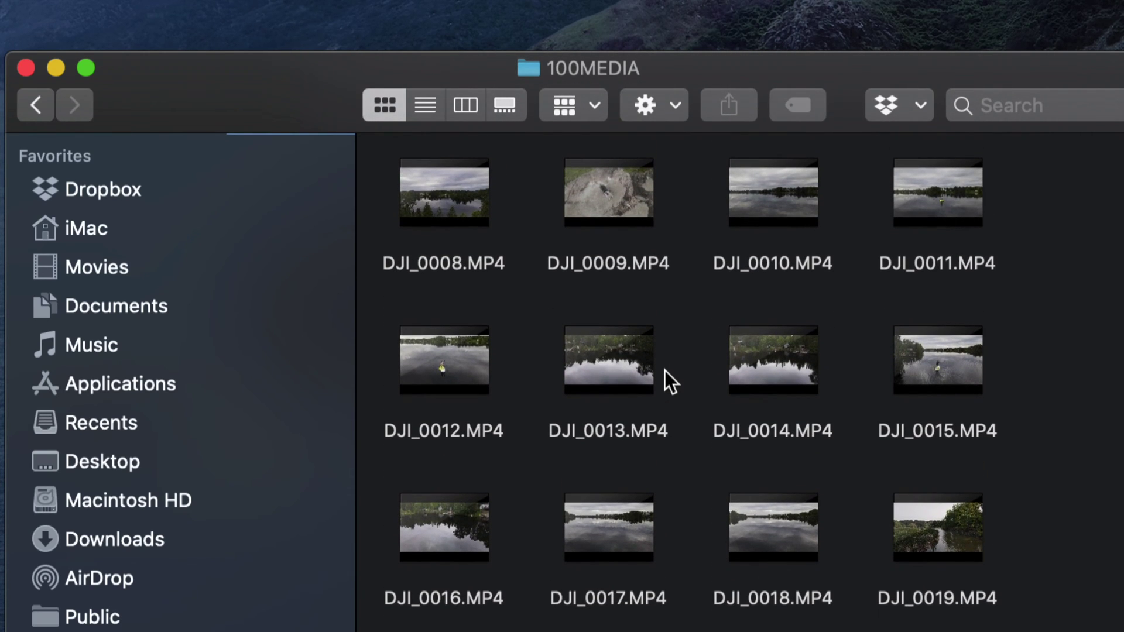
{"action": "scroll", "coordinate": [665, 371], "scroll_direction": "down", "scroll_amount": 4}
{"action": "scroll", "coordinate": [664, 371], "scroll_direction": "up", "scroll_amount": 4}
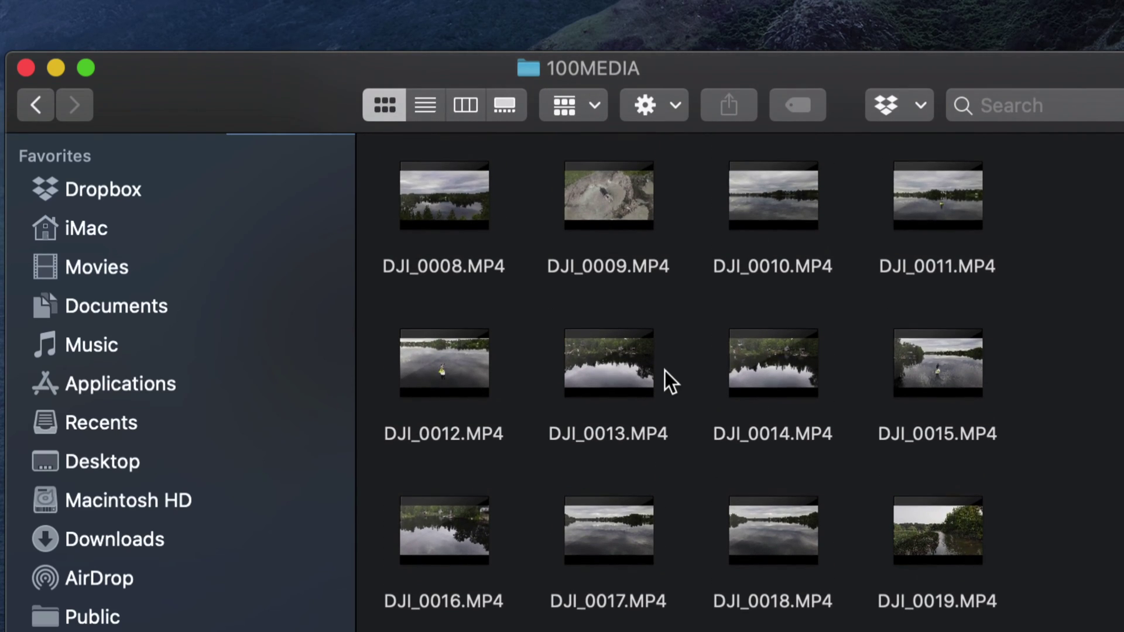
{"action": "scroll", "coordinate": [665, 371], "scroll_direction": "down", "scroll_amount": 4}
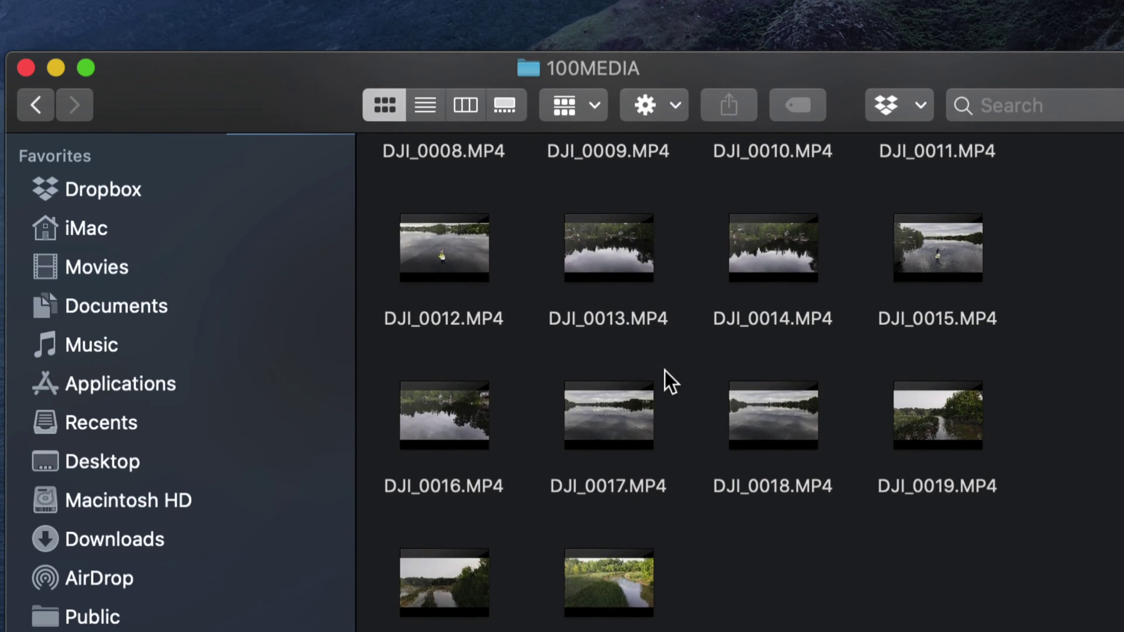
Select DJI_0019, DJI_0020 and DJI_0021.MP4 and drag them onto the desktop
{"action": "mouse_move", "coordinate": [741, 398]}
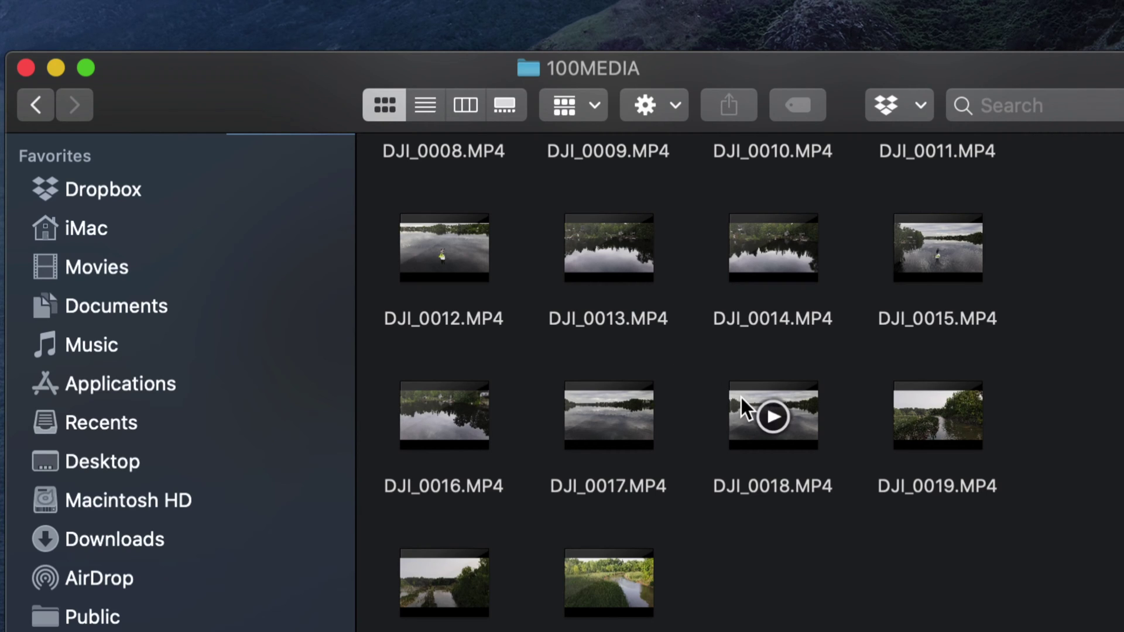
{"action": "left_click_drag", "start_coordinate": [990, 538], "coordinate": [455, 213]}
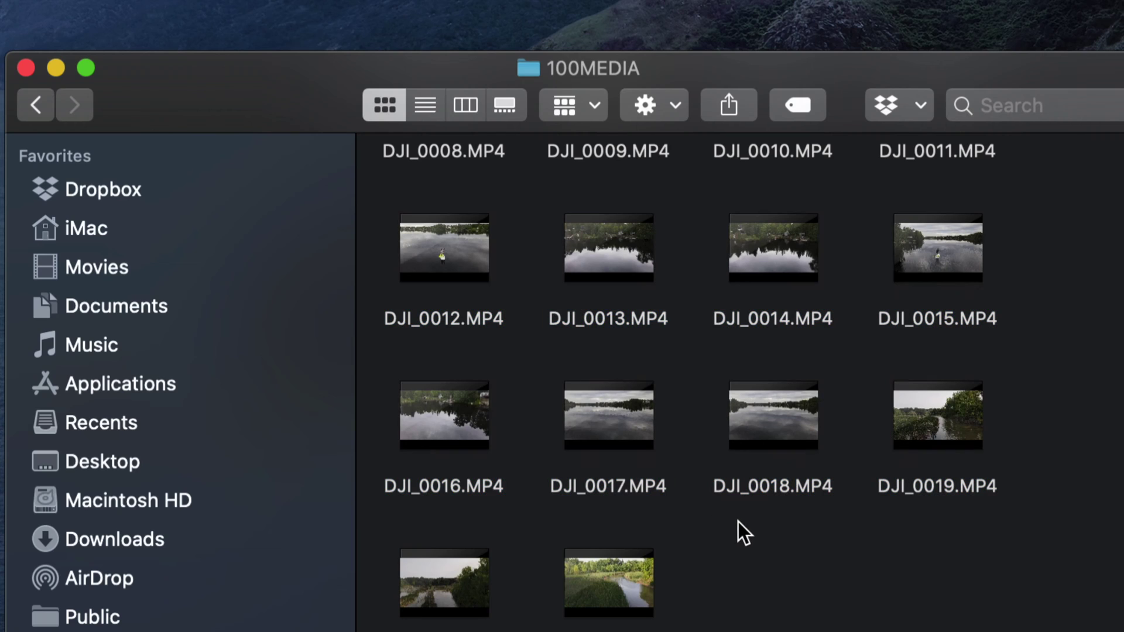
{"action": "key", "text": "super+a"}
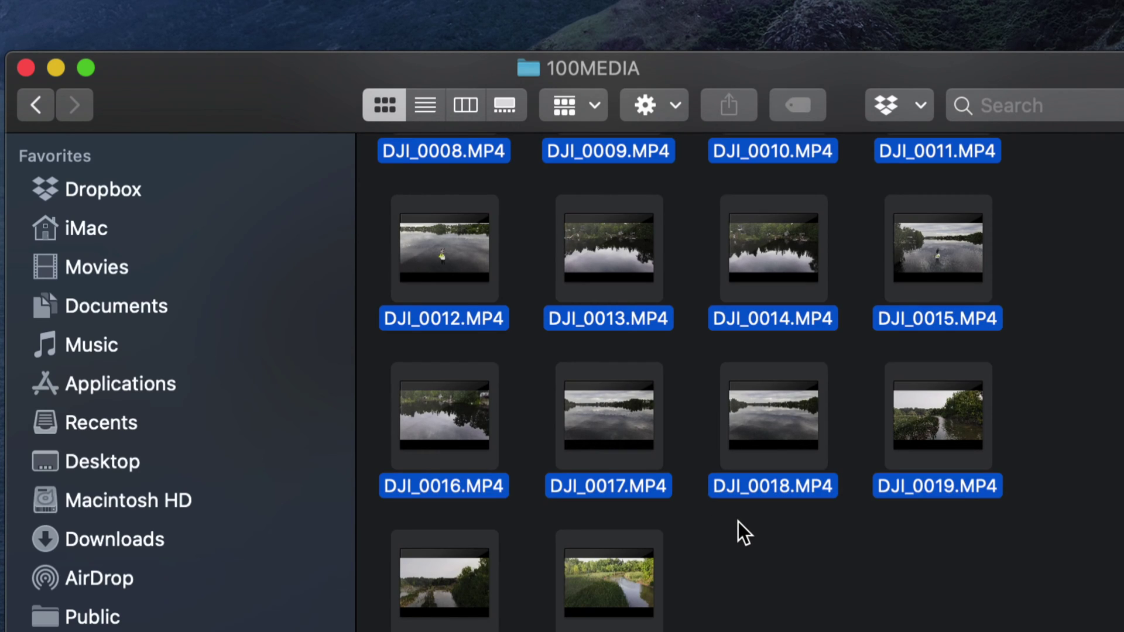
{"action": "left_click", "coordinate": [754, 543]}
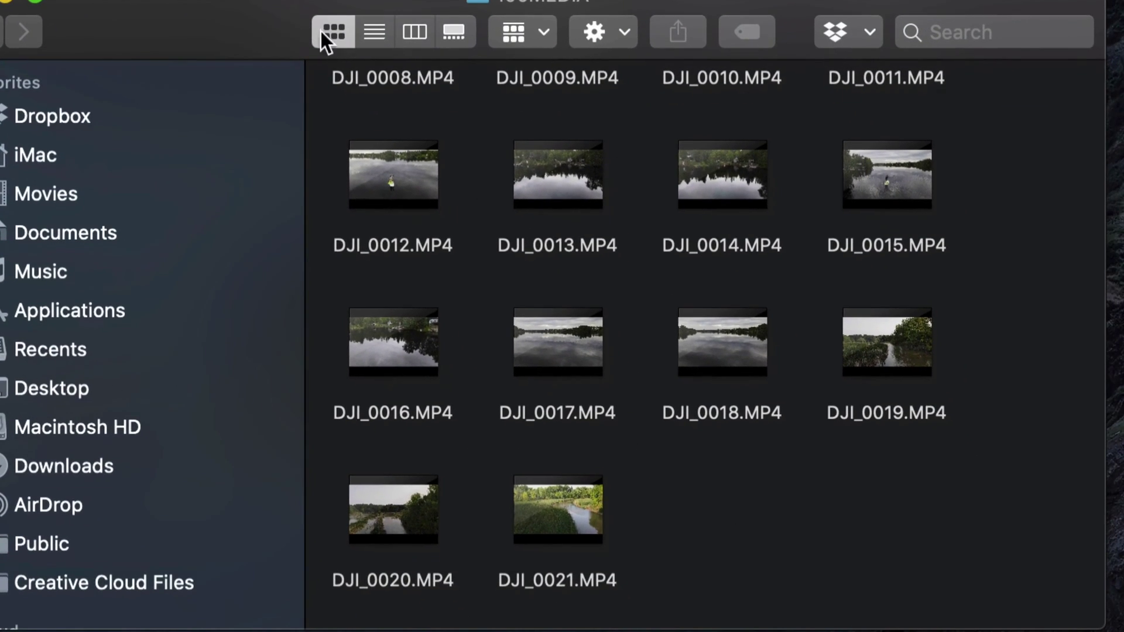
{"action": "left_click", "coordinate": [928, 373]}
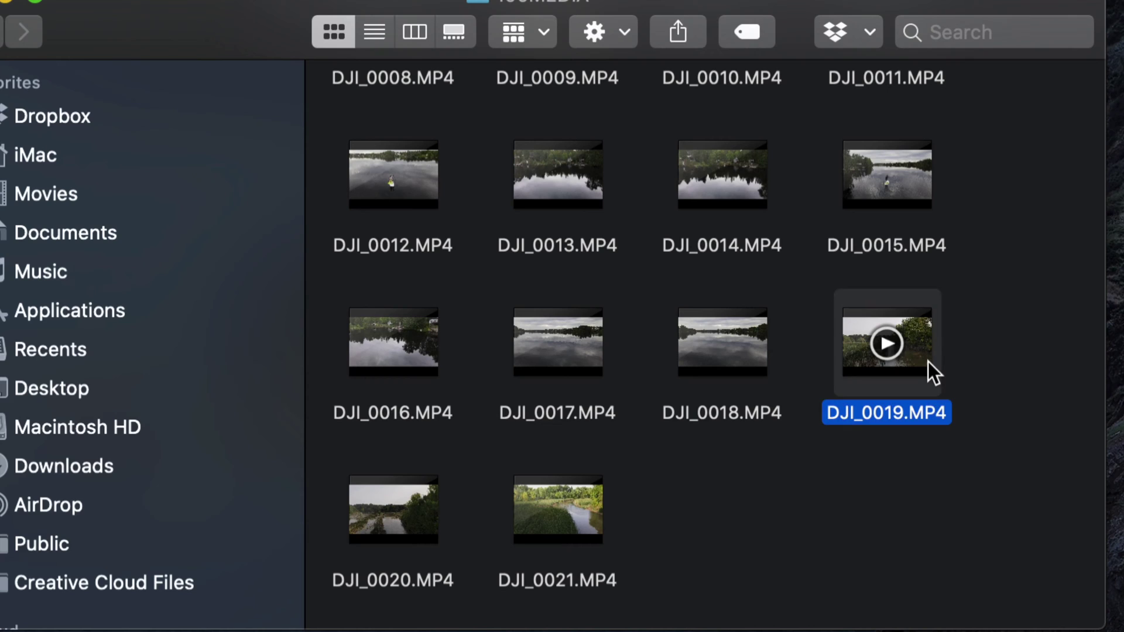
{"action": "left_click", "coordinate": [426, 533], "text": "shift"}
{"action": "left_click", "coordinate": [588, 530], "text": "shift"}
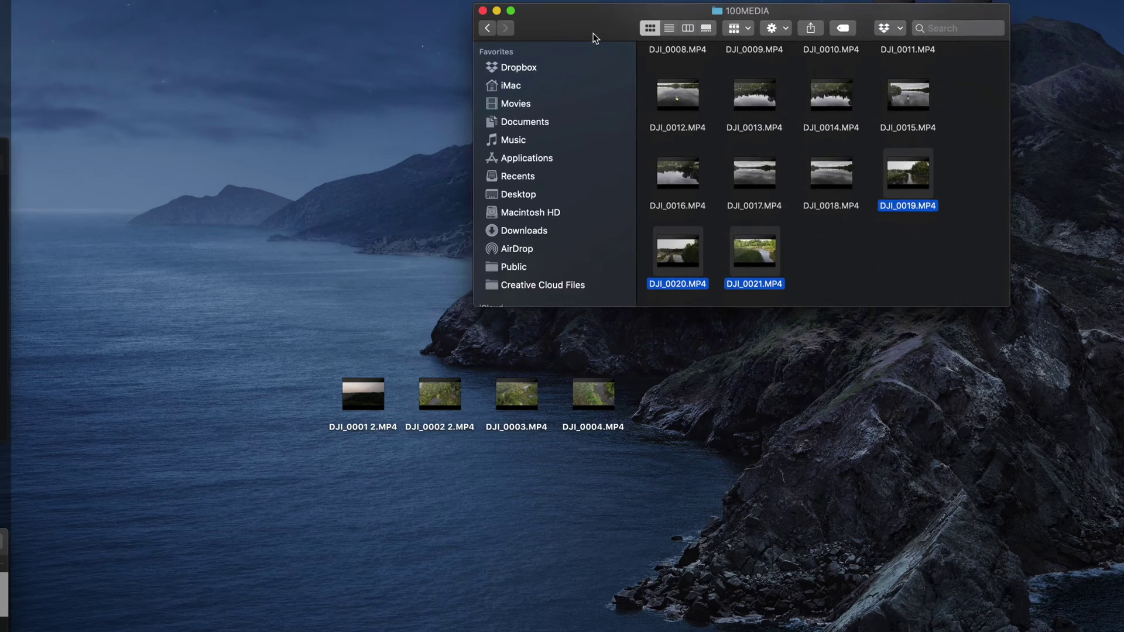
{"action": "left_click_drag", "start_coordinate": [613, 30], "coordinate": [622, 30]}
{"action": "left_click_drag", "start_coordinate": [706, 248], "coordinate": [361, 541]}
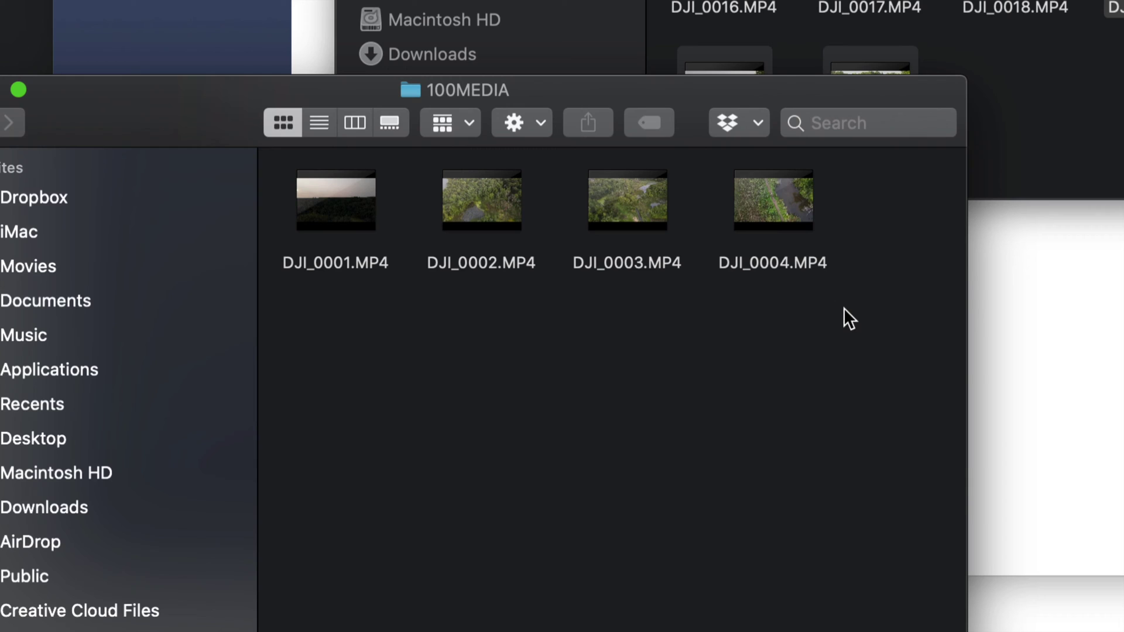
Select the four clips DJI_0001–DJI_0004 on the Untitled card and delete them with Cmd+Delete
{"action": "left_click_drag", "start_coordinate": [693, 103], "coordinate": [738, 96]}
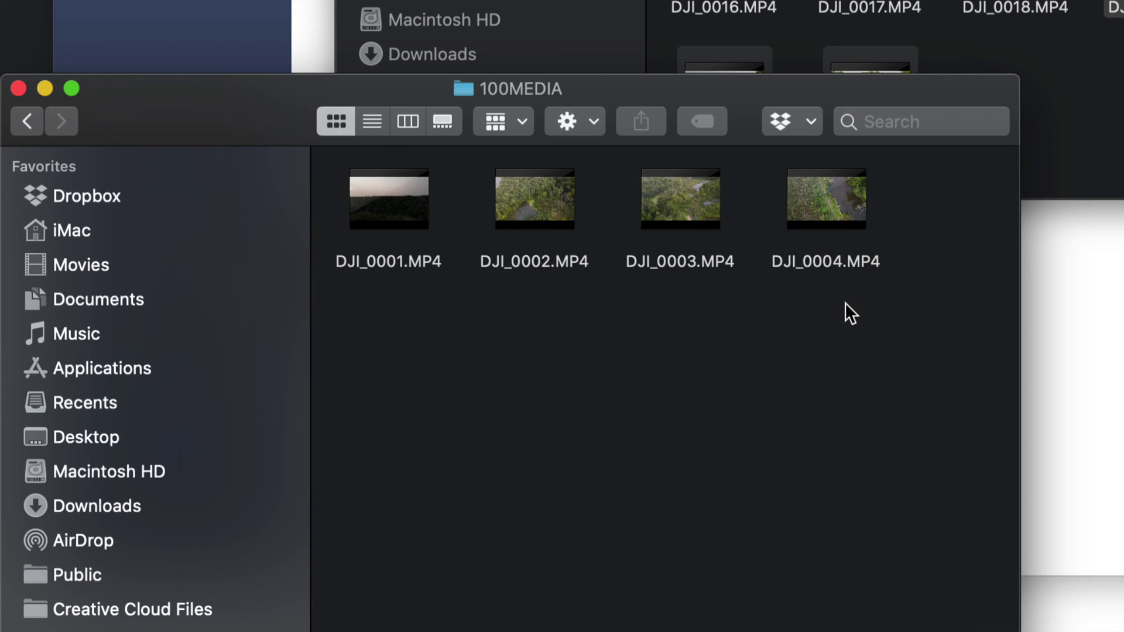
{"action": "left_click_drag", "start_coordinate": [844, 302], "coordinate": [385, 179]}
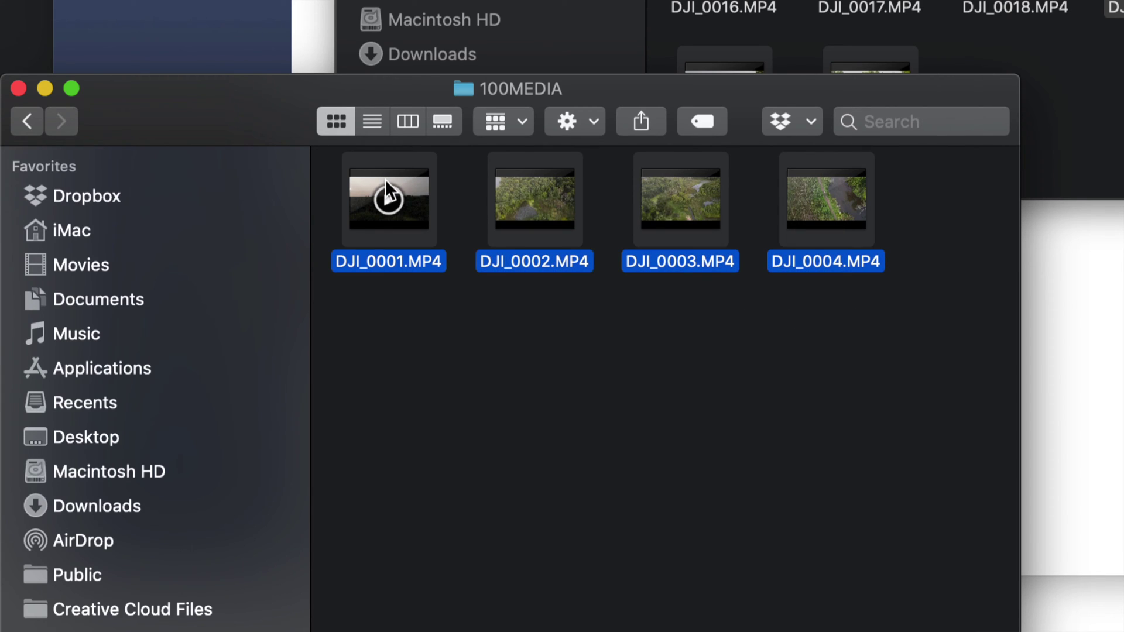
{"action": "key", "text": "super+BackSpace"}
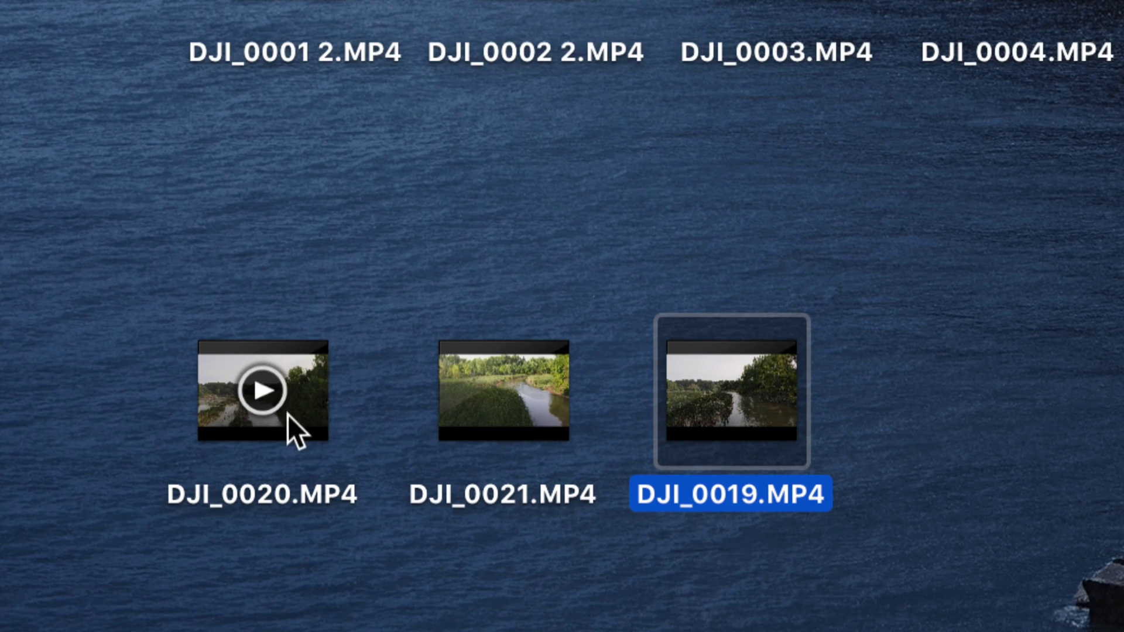
Select all 14 clips in the second card's 100MEDIA folder and move them to the Trash
{"action": "left_click", "coordinate": [283, 415]}
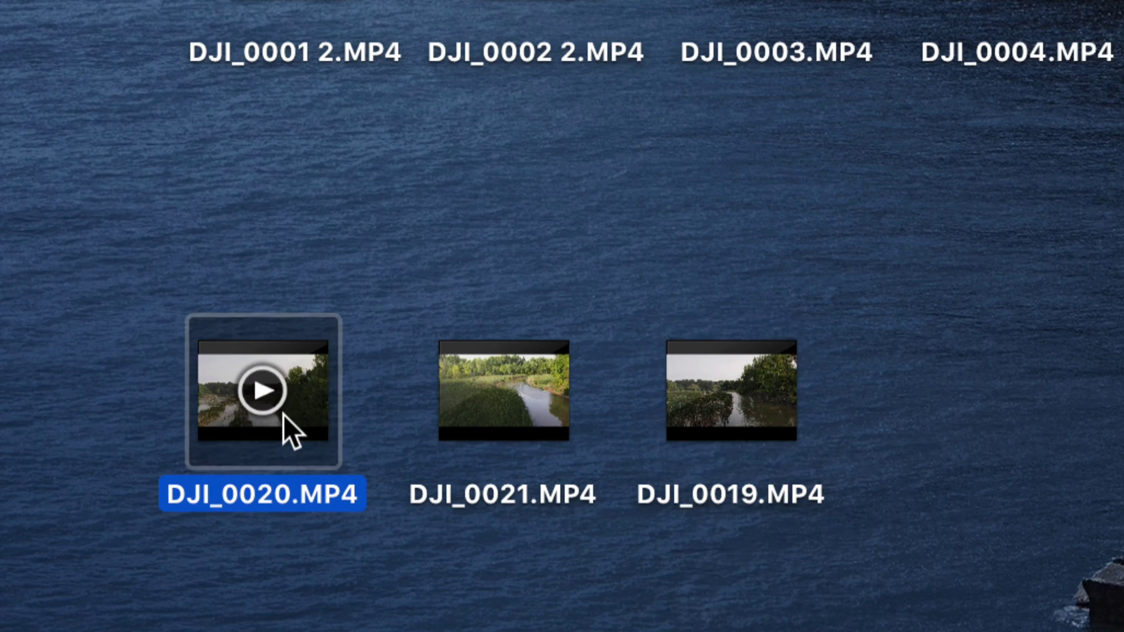
{"action": "left_click", "coordinate": [476, 431]}
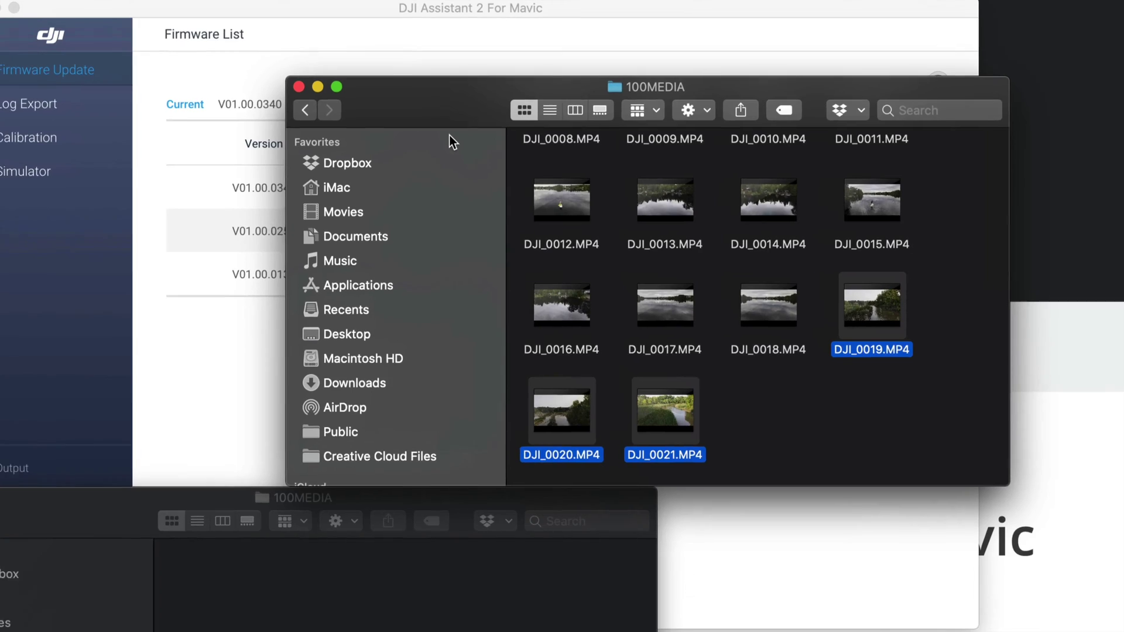
{"action": "left_click", "coordinate": [876, 405]}
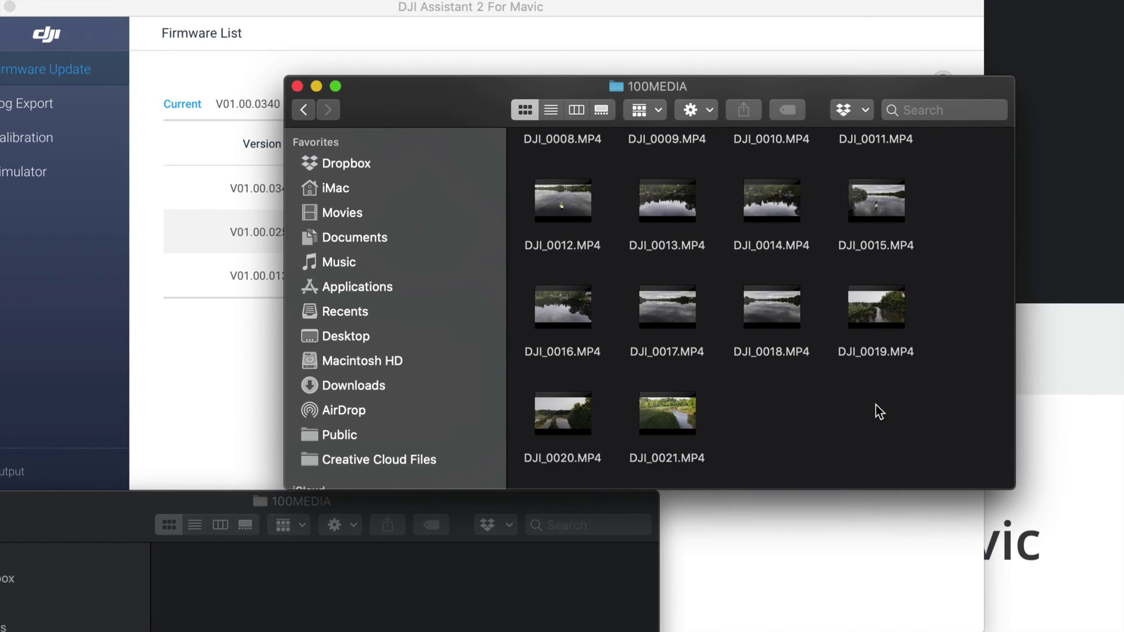
{"action": "scroll", "coordinate": [875, 405], "scroll_direction": "up", "scroll_amount": 1}
{"action": "scroll", "coordinate": [876, 405], "scroll_direction": "down", "scroll_amount": 2}
{"action": "scroll", "coordinate": [876, 405], "scroll_direction": "up", "scroll_amount": 1}
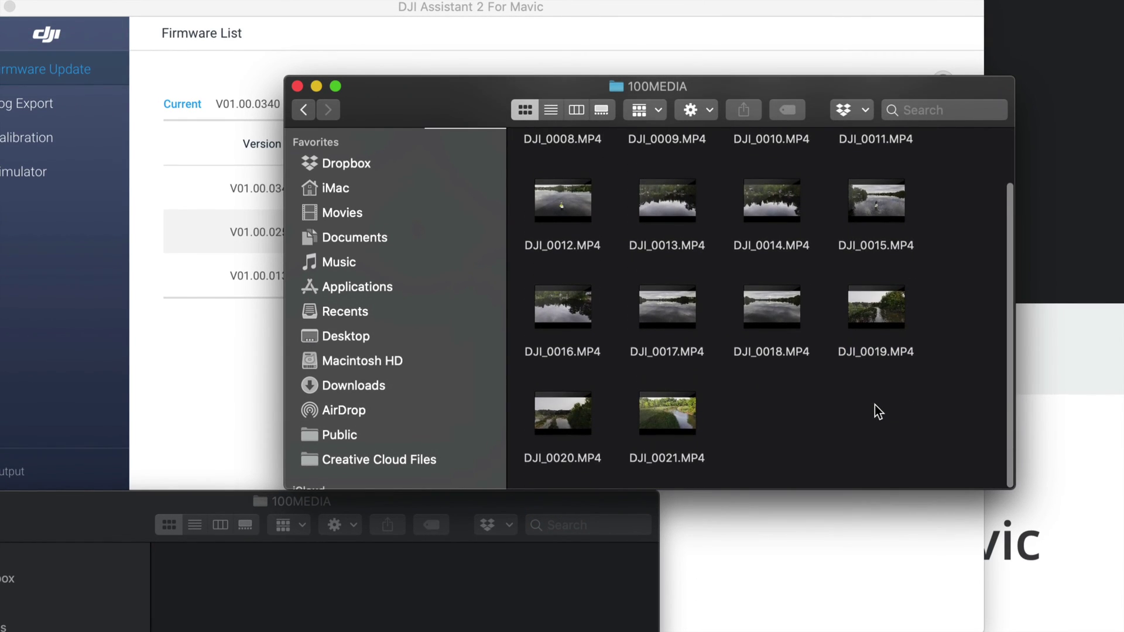
{"action": "key", "text": "super+a"}
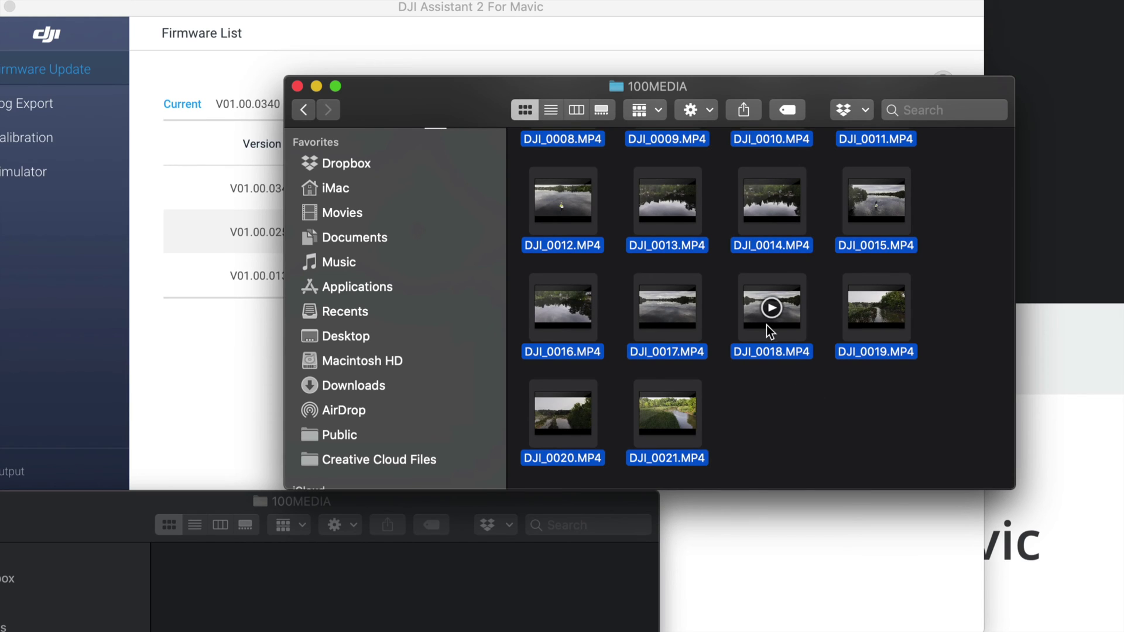
{"action": "right_click", "coordinate": [754, 315]}
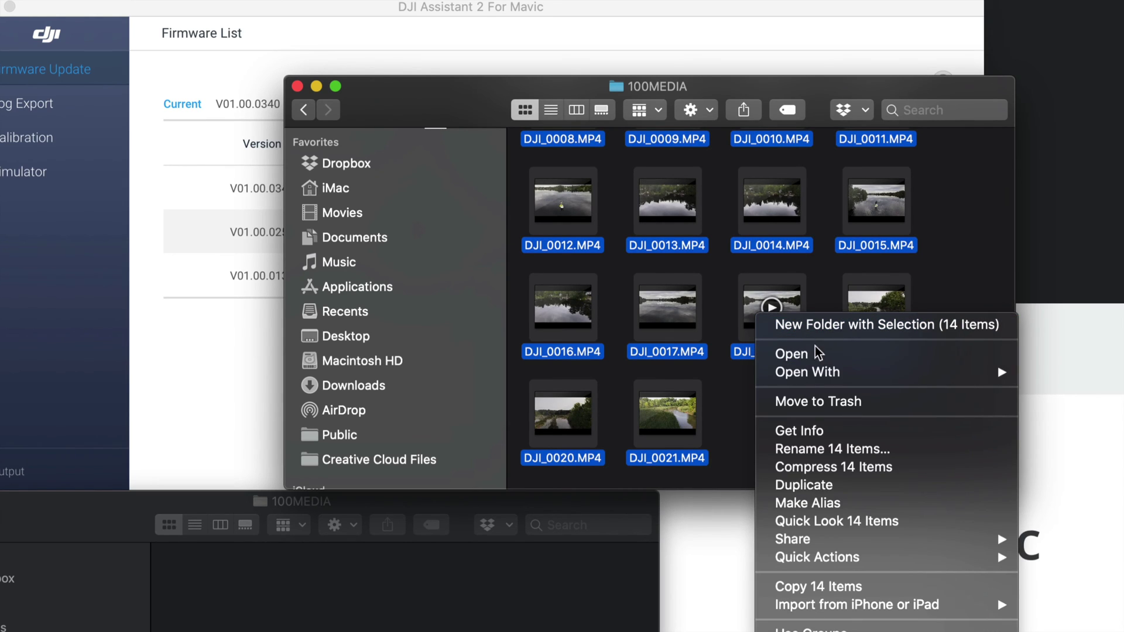
{"action": "left_click", "coordinate": [844, 396]}
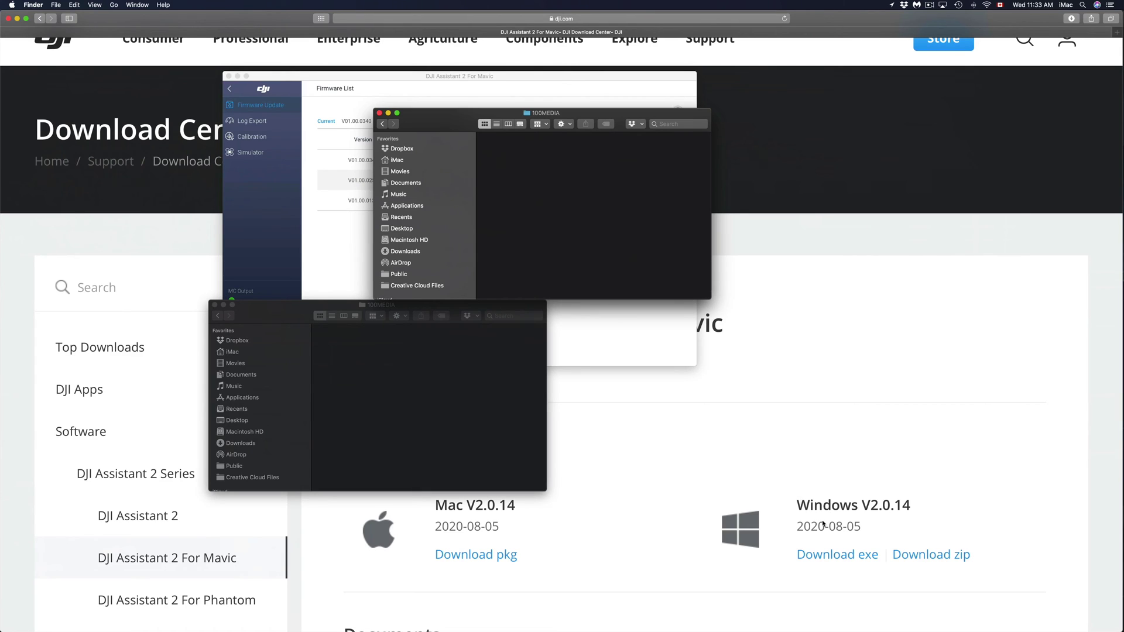
{"action": "mouse_move", "coordinate": [932, 612]}
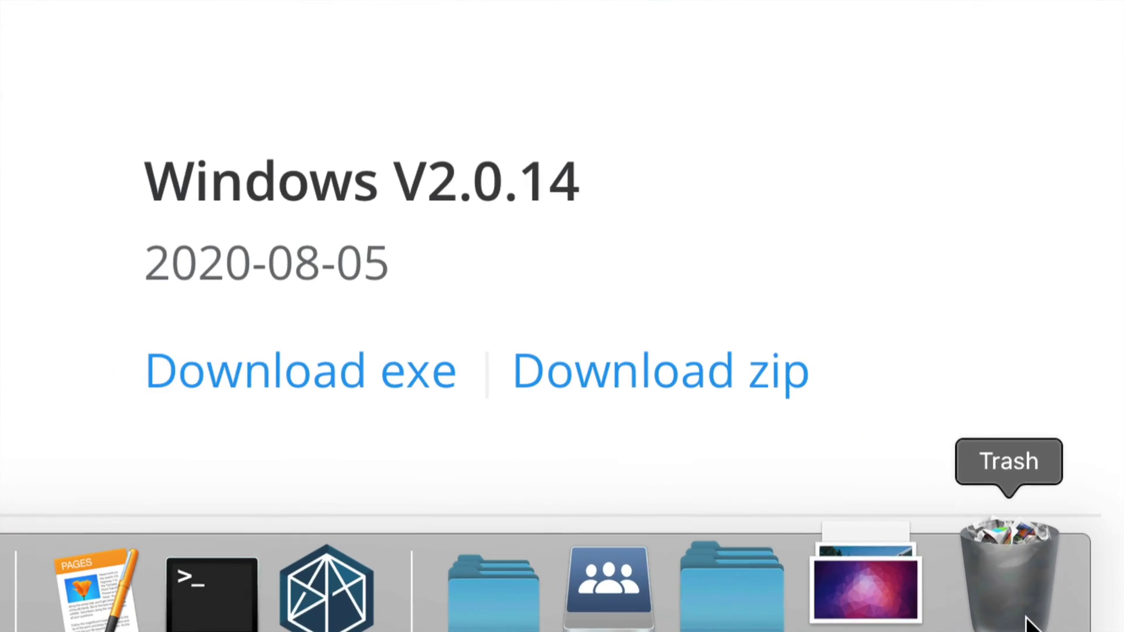
Empty the Trash from the Dock
{"action": "left_click", "coordinate": [1016, 616]}
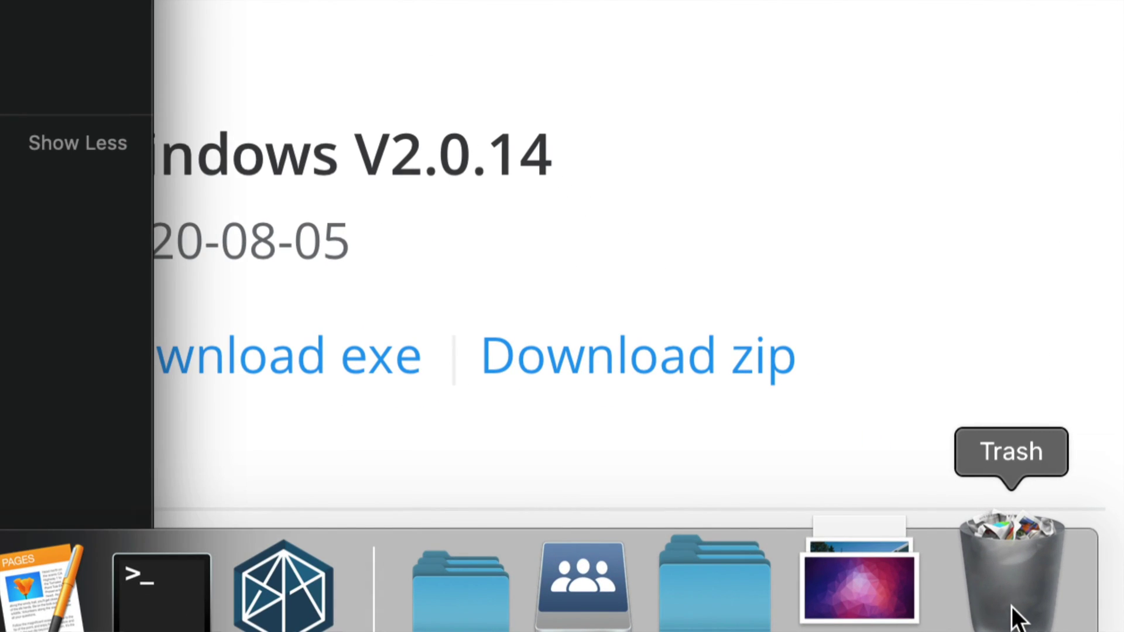
{"action": "right_click", "coordinate": [1019, 618]}
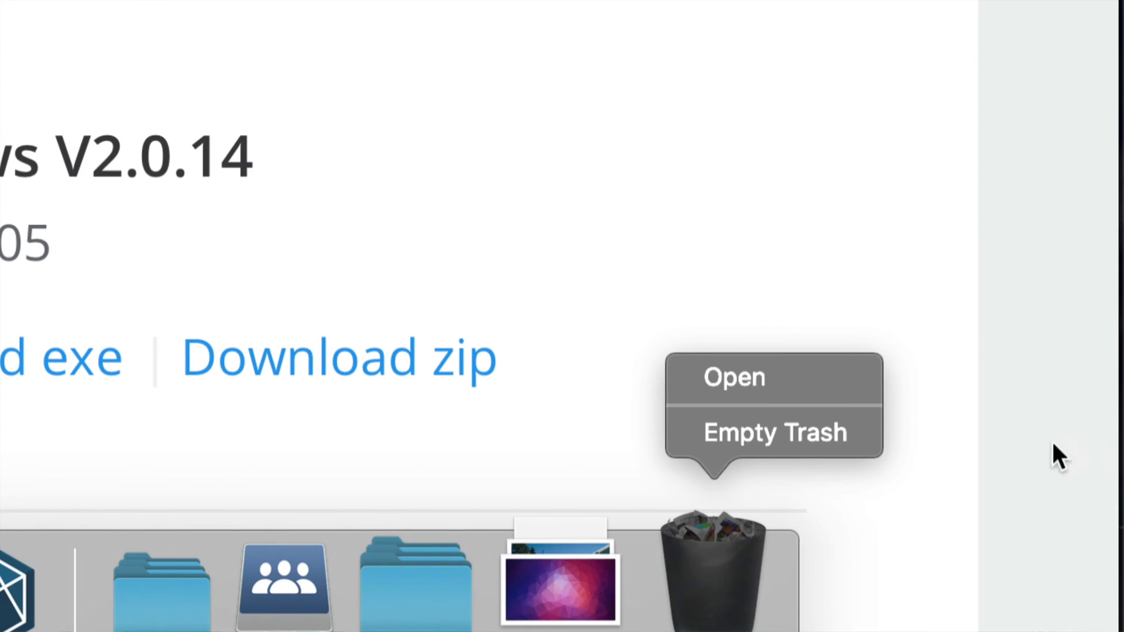
{"action": "left_click", "coordinate": [730, 434]}
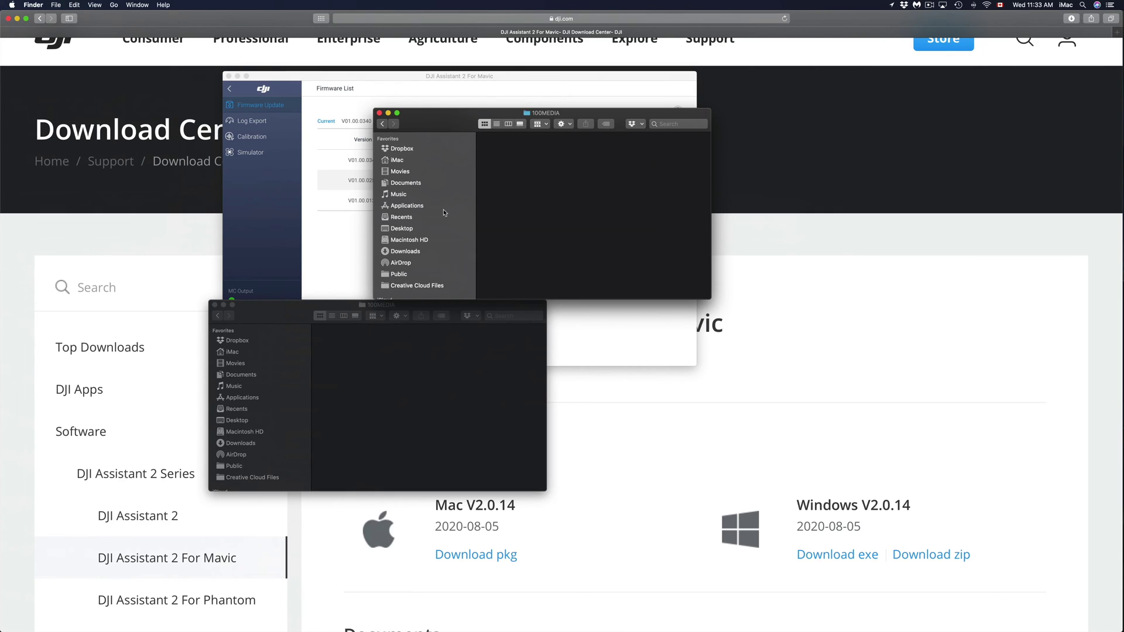
Close both memory-card Finder windows and move the DJI Assistant window lower right
{"action": "left_click", "coordinate": [383, 124]}
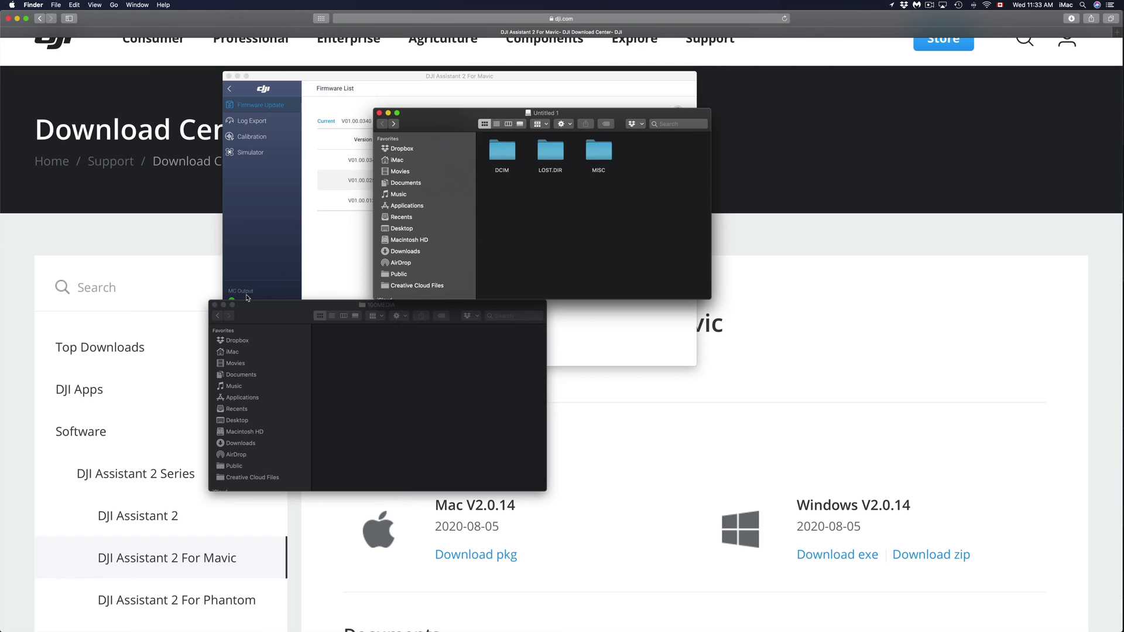
{"action": "left_click", "coordinate": [214, 305]}
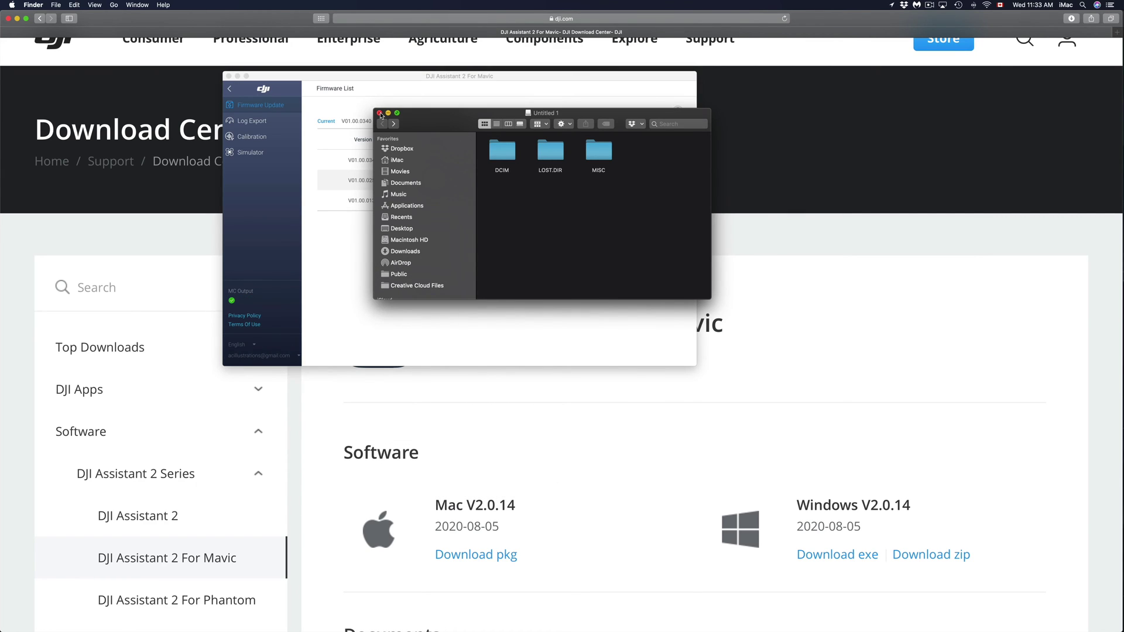
{"action": "left_click", "coordinate": [380, 115]}
{"action": "left_click_drag", "start_coordinate": [379, 89], "coordinate": [412, 172]}
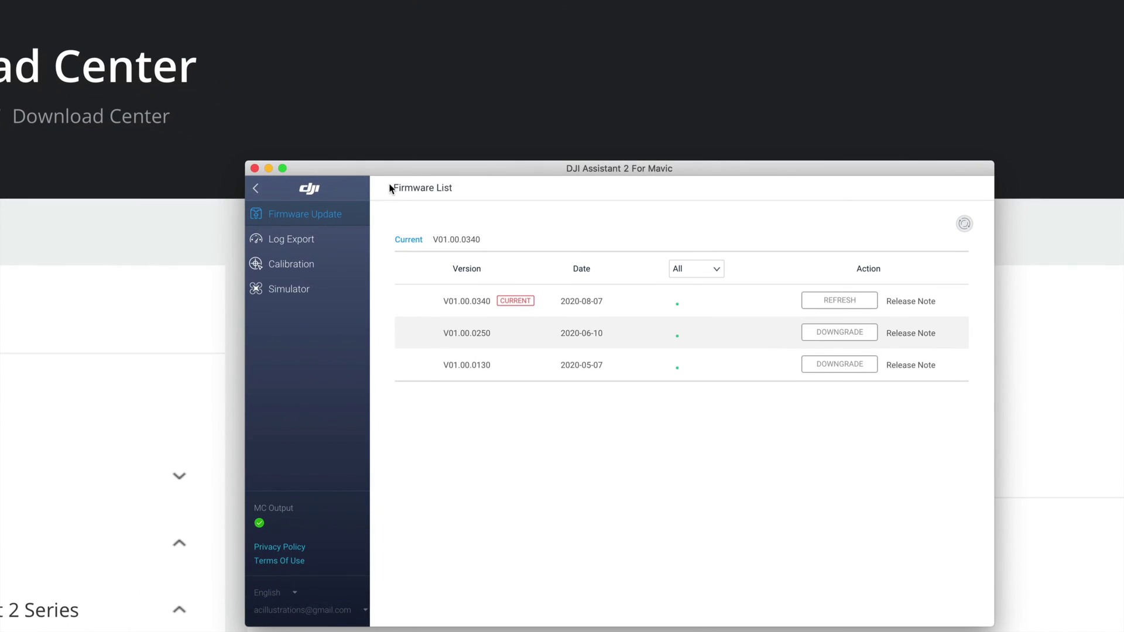
View the Simulator, Calibration and Log Export pages in DJI Assistant
{"action": "left_click_drag", "start_coordinate": [384, 168], "coordinate": [321, 105]}
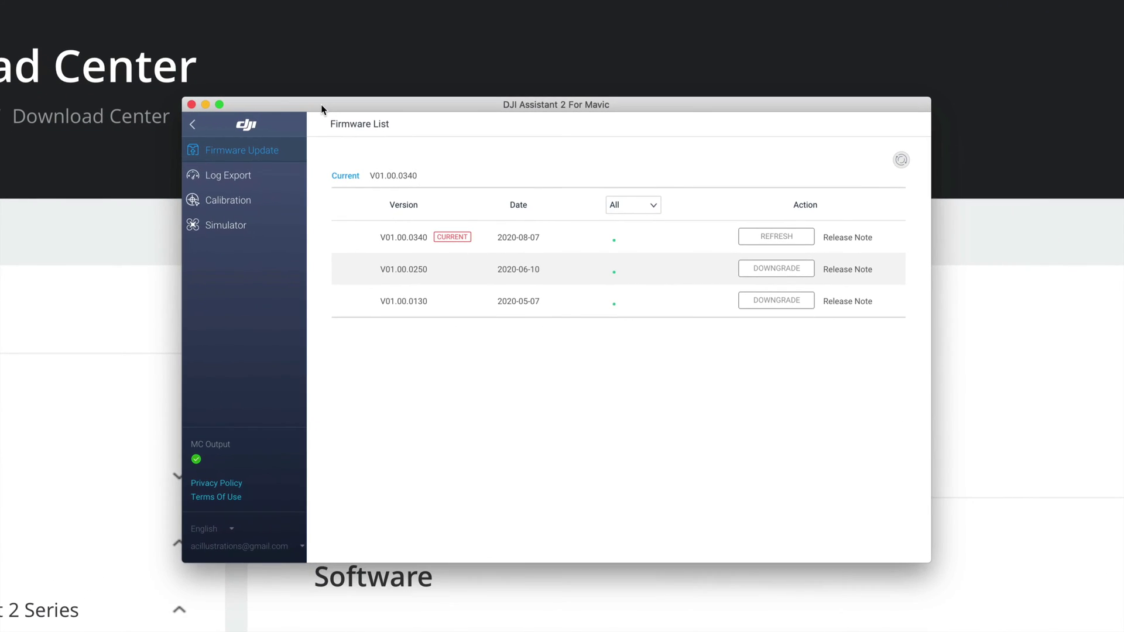
{"action": "left_click", "coordinate": [240, 239]}
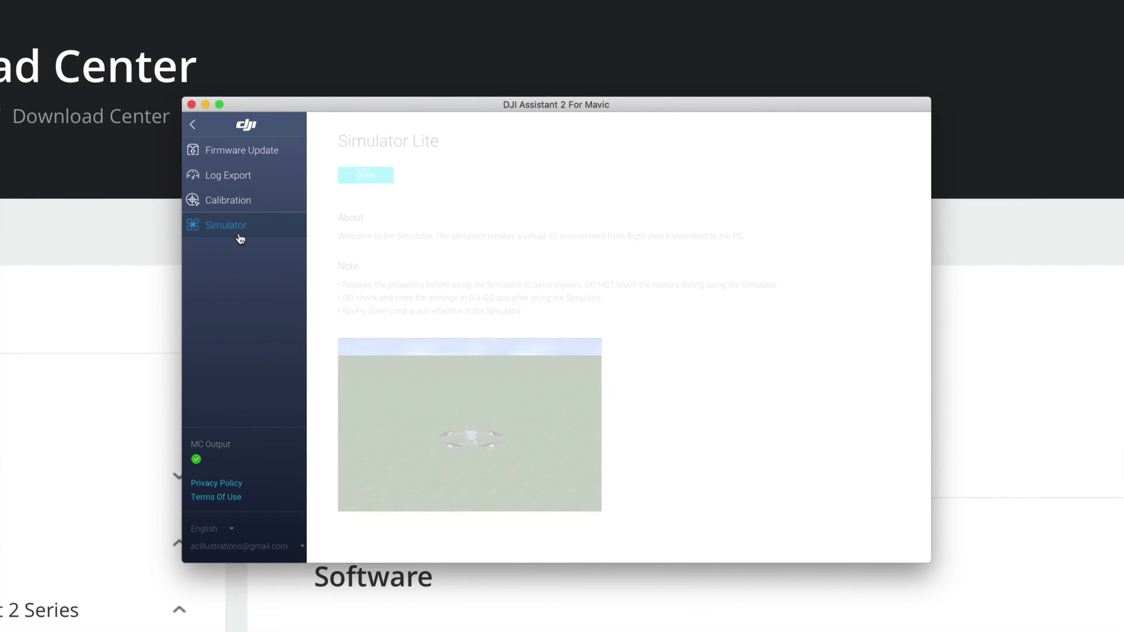
{"action": "left_click", "coordinate": [257, 197]}
{"action": "left_click", "coordinate": [256, 184]}
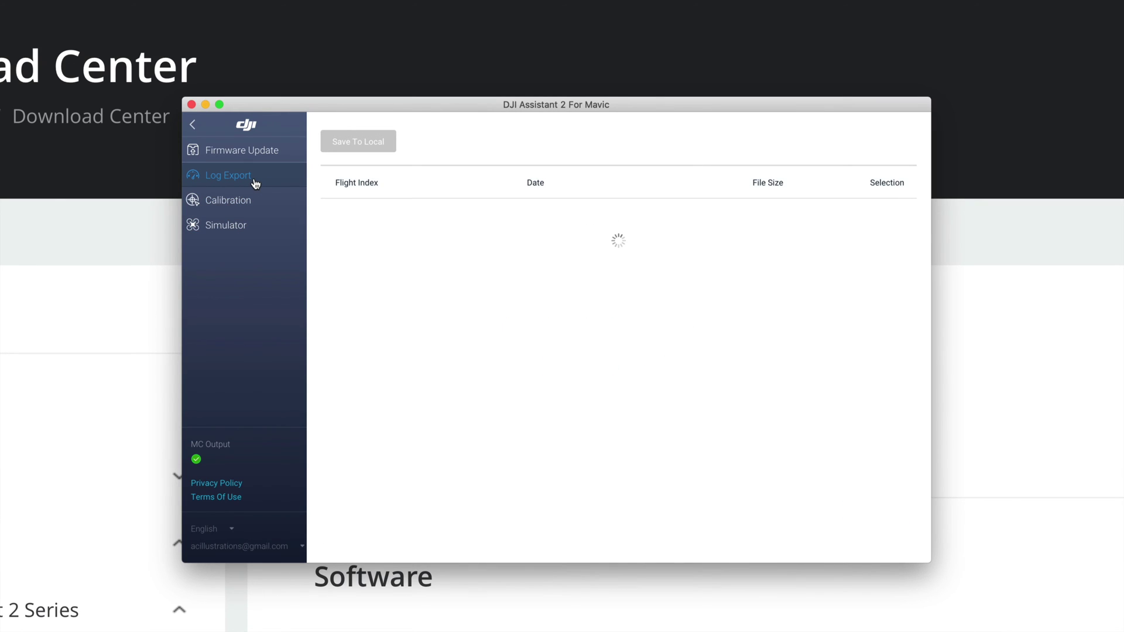
Quit DJI Assistant and move clips DJI_0019–DJI_0021 into the desktop's second row
{"action": "left_click", "coordinate": [191, 104]}
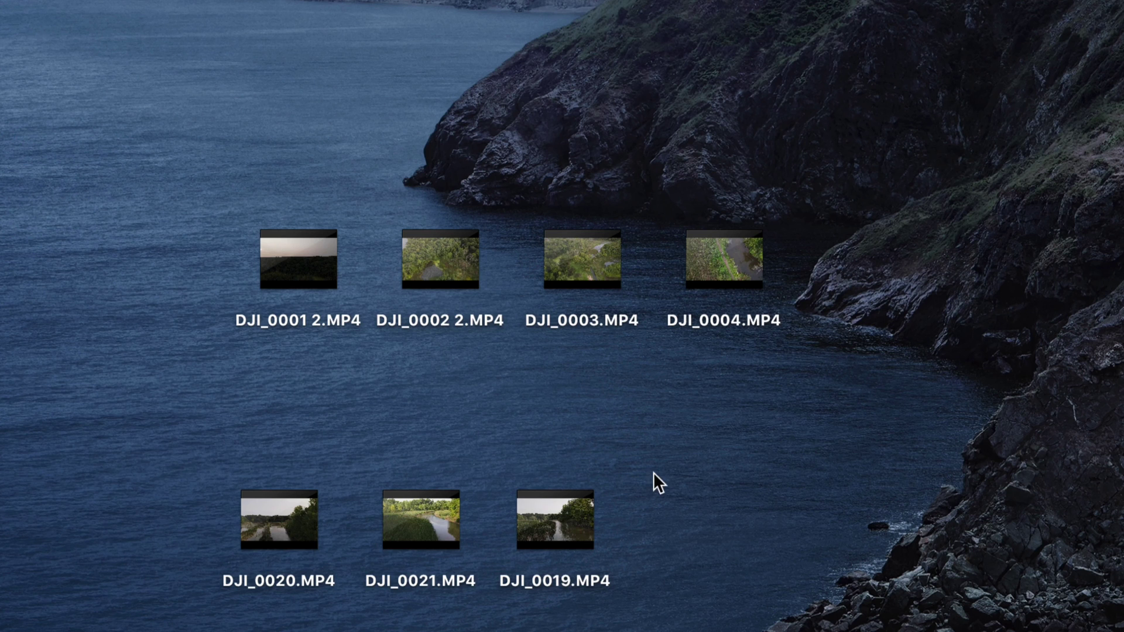
{"action": "left_click_drag", "start_coordinate": [653, 473], "coordinate": [333, 396]}
{"action": "left_click", "coordinate": [865, 391]}
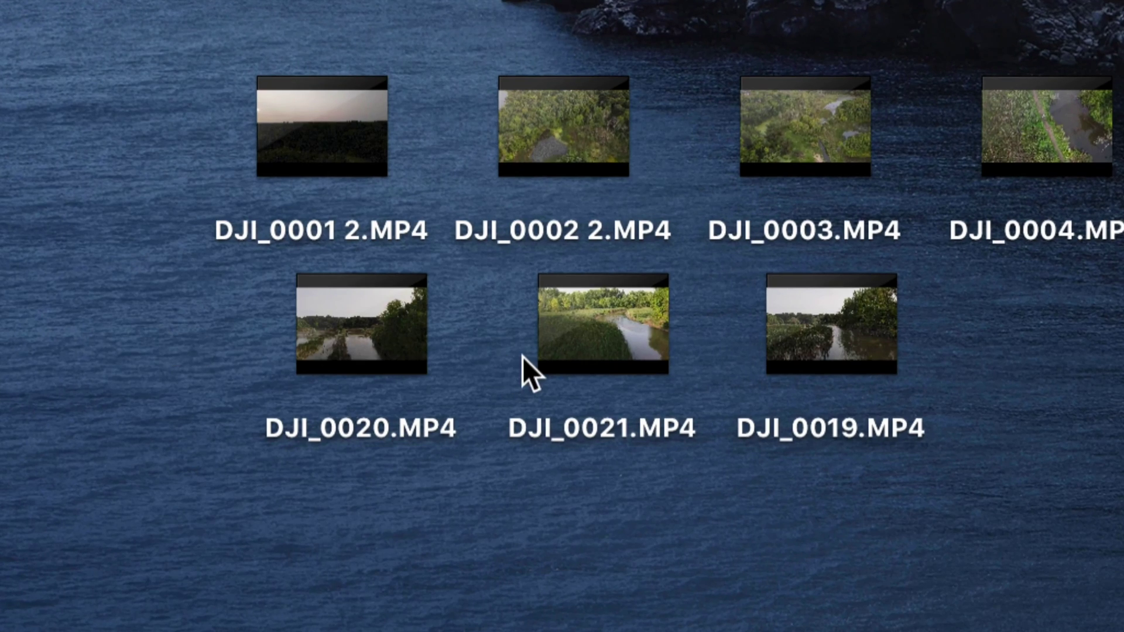
{"action": "mouse_move", "coordinate": [439, 395]}
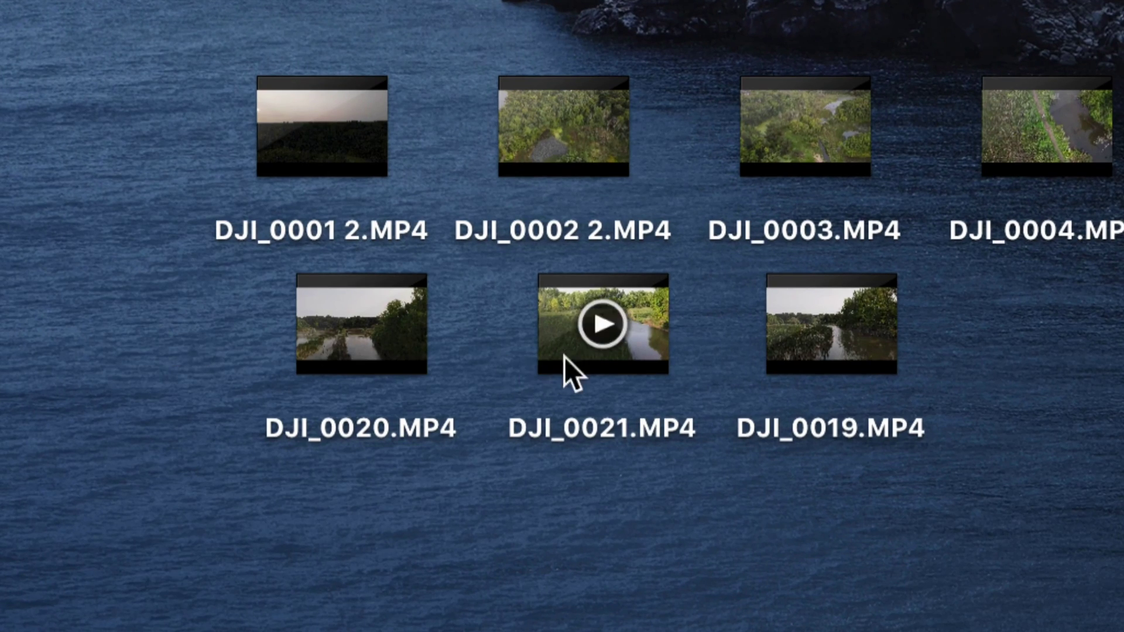
{"action": "right_click", "coordinate": [641, 360]}
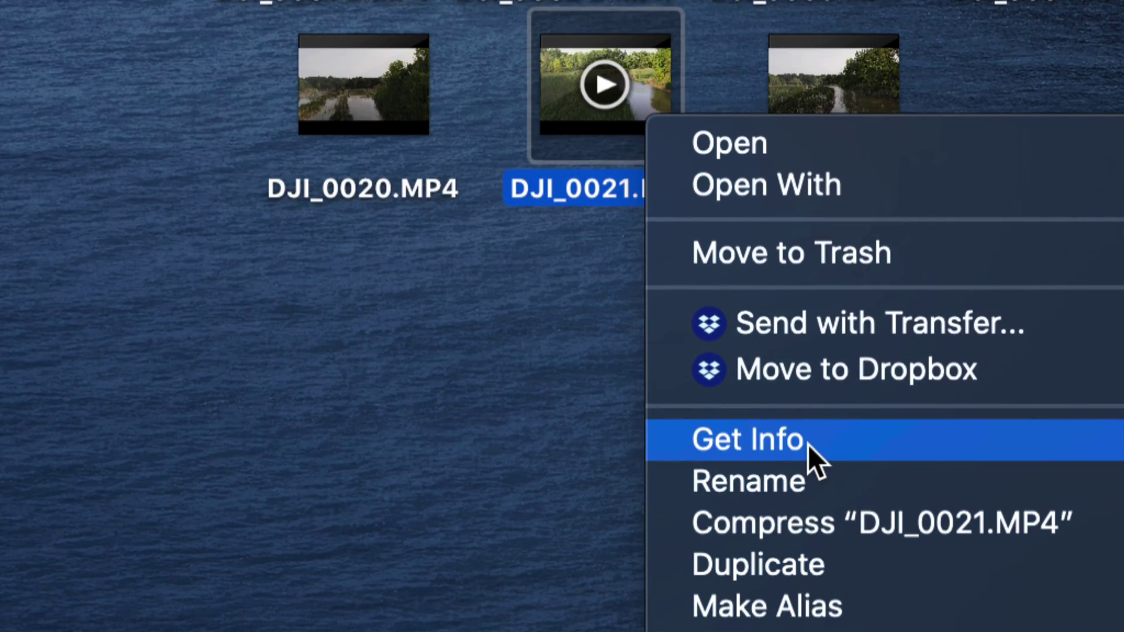
{"action": "left_click", "coordinate": [808, 444]}
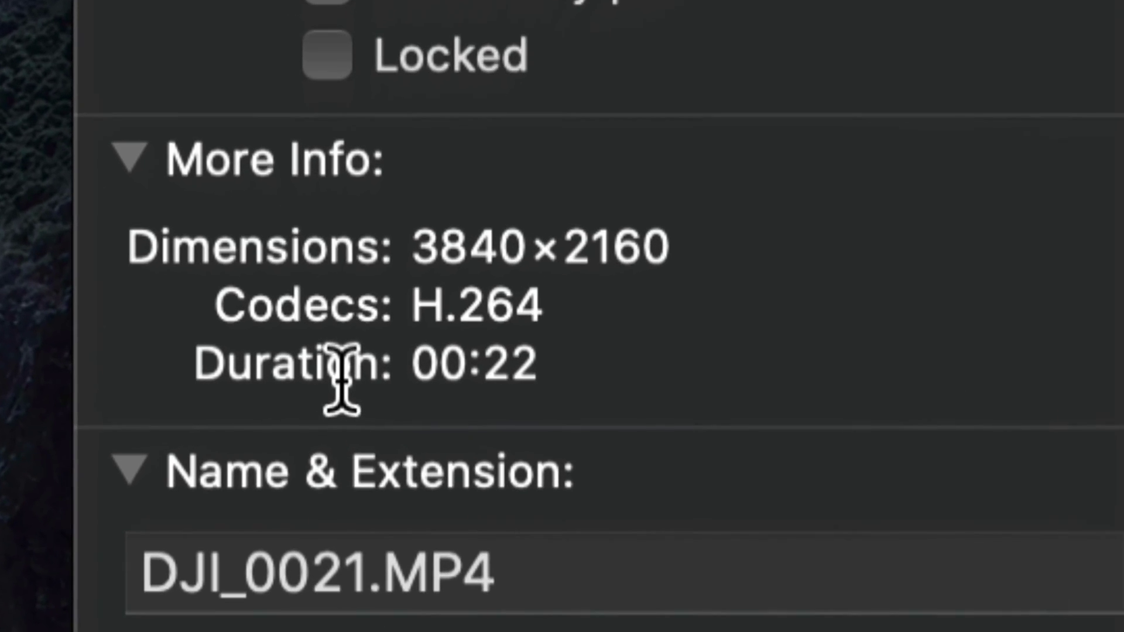
{"action": "left_click_drag", "start_coordinate": [416, 221], "coordinate": [677, 221]}
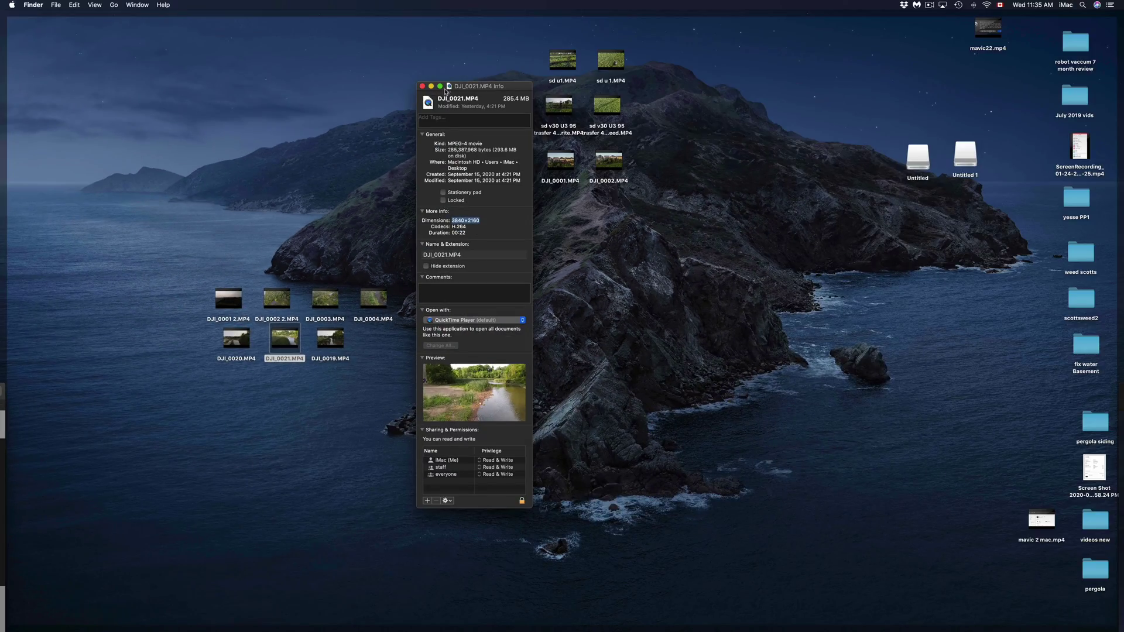
{"action": "key", "text": "super+w"}
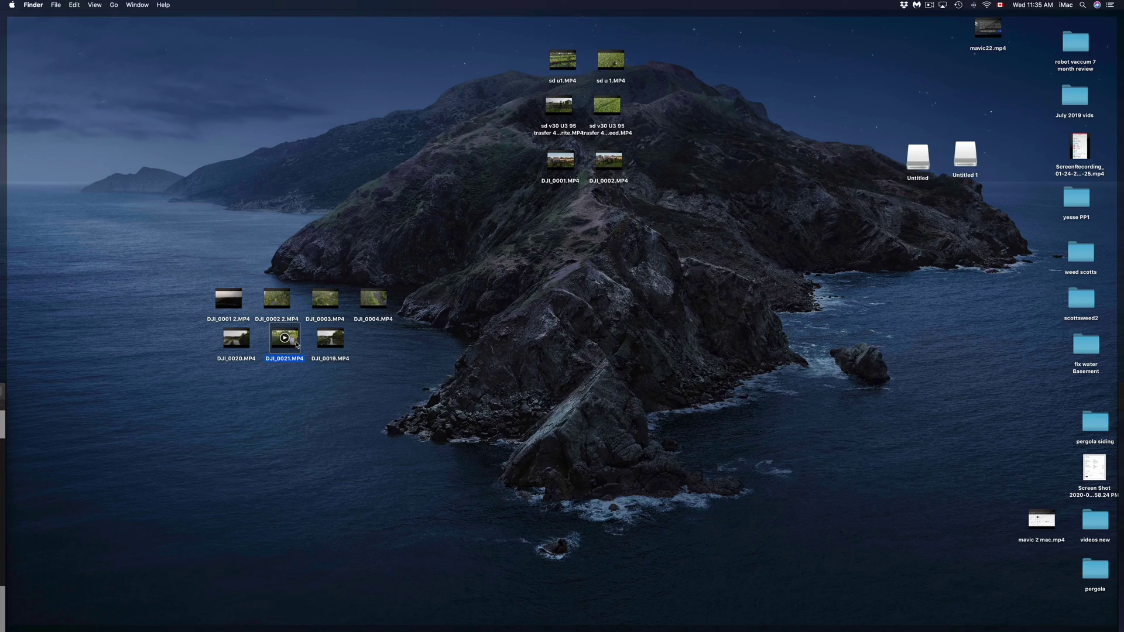
Play DJI_0021.MP4 in a Quick Look preview
{"action": "key", "text": "space"}
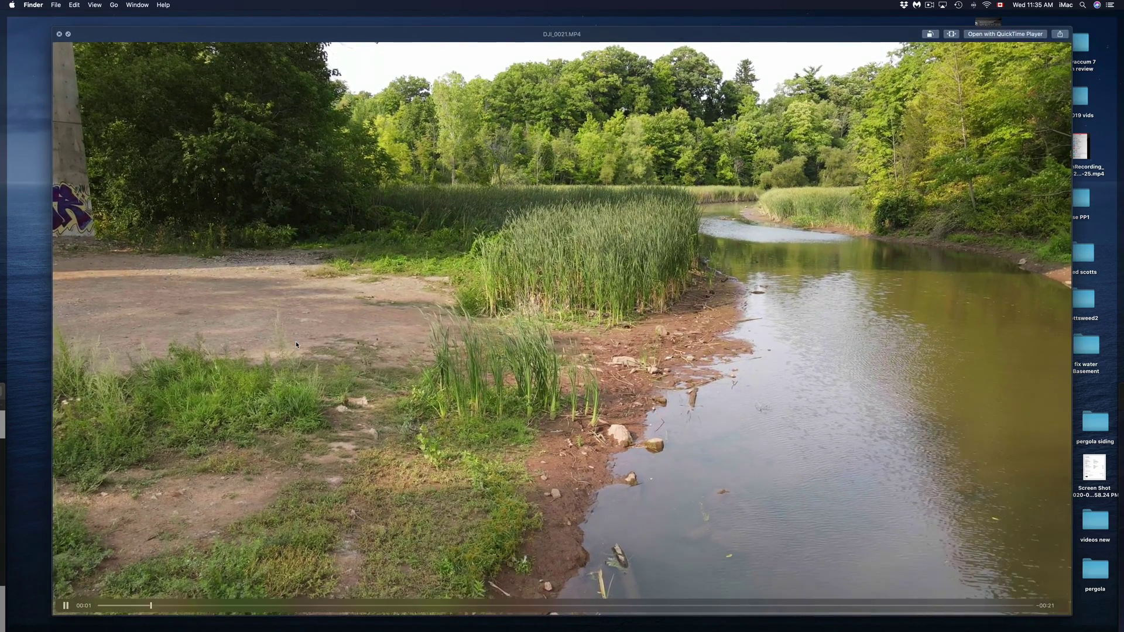